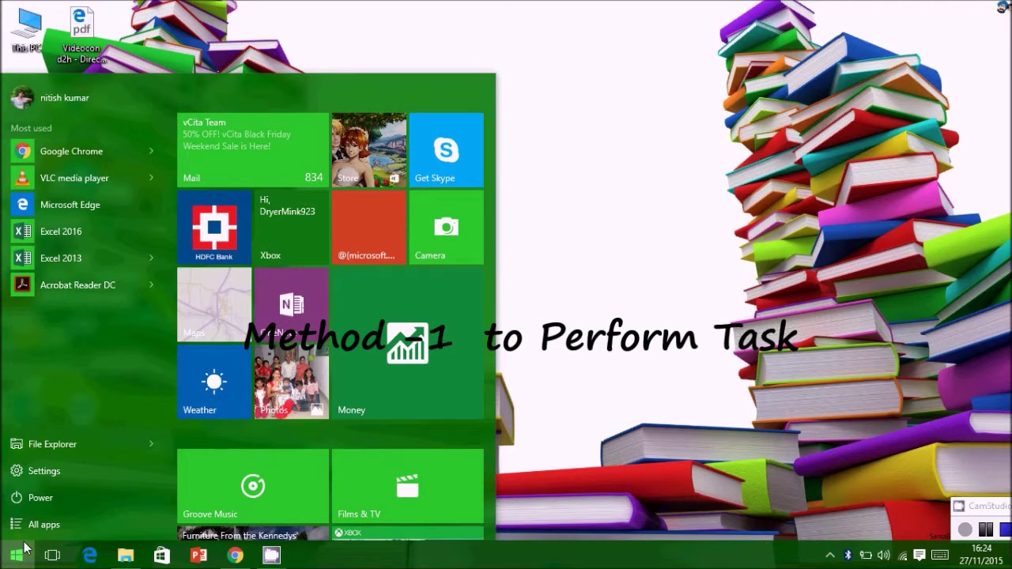
Step: Search Start for 'run', open the Run dialog, and enter the regedit command
left_click(77, 501)
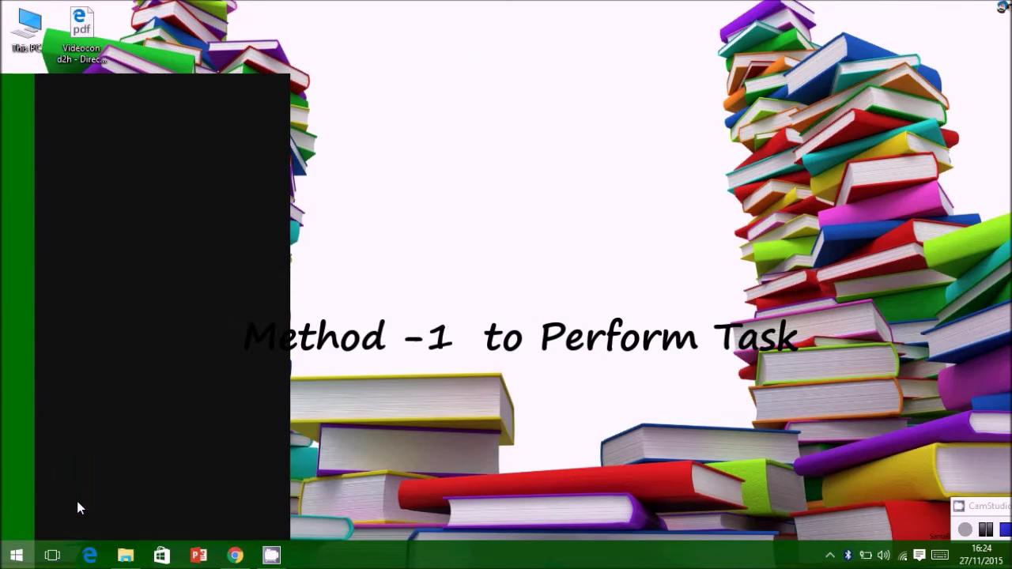
type("run")
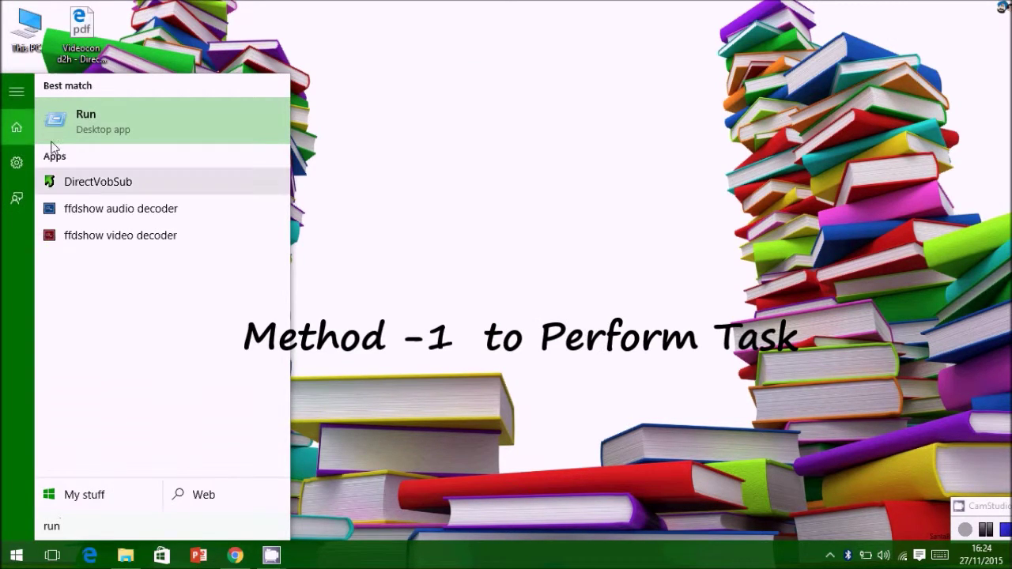
left_click(63, 123)
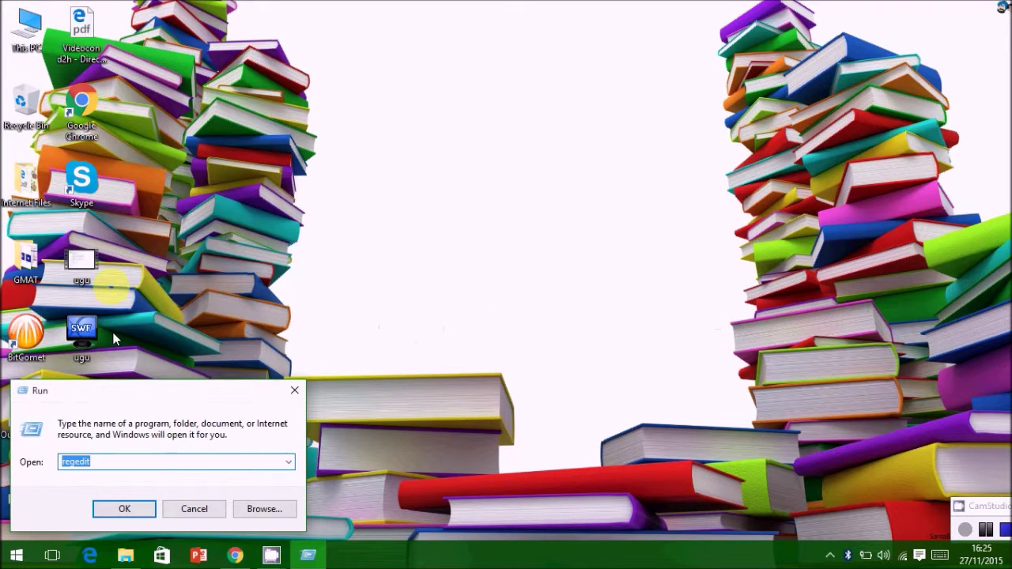
key("BackSpace")
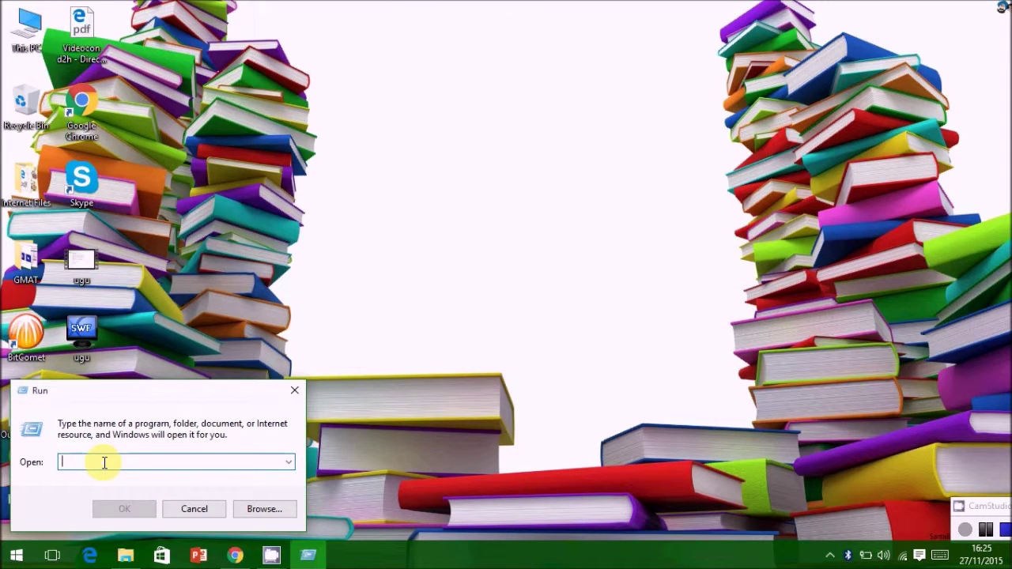
type("regedi")
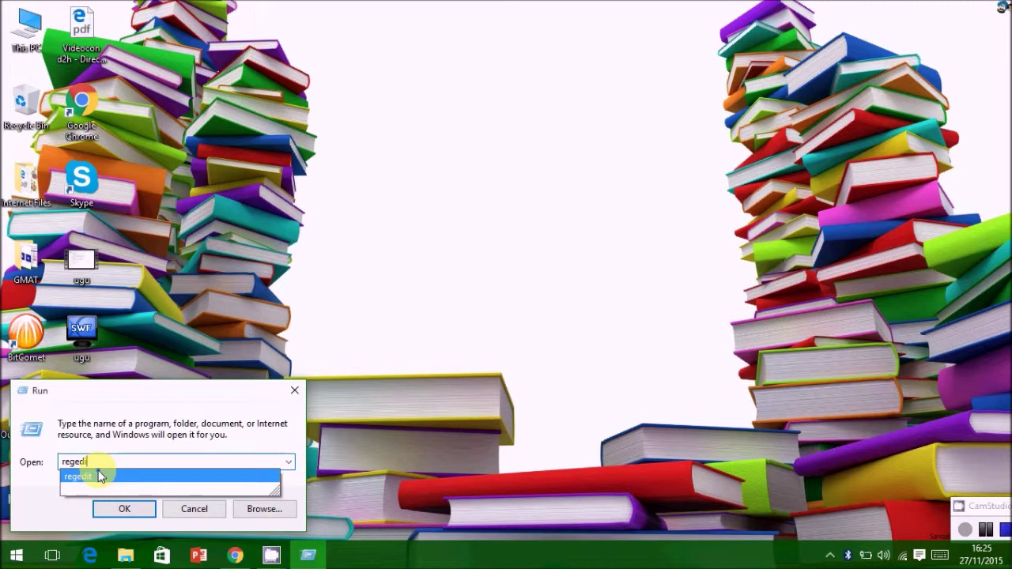
left_click(100, 474)
Step: Launch Registry Editor and expand HKEY_LOCAL_MACHINE to show its subkeys
left_click(123, 508)
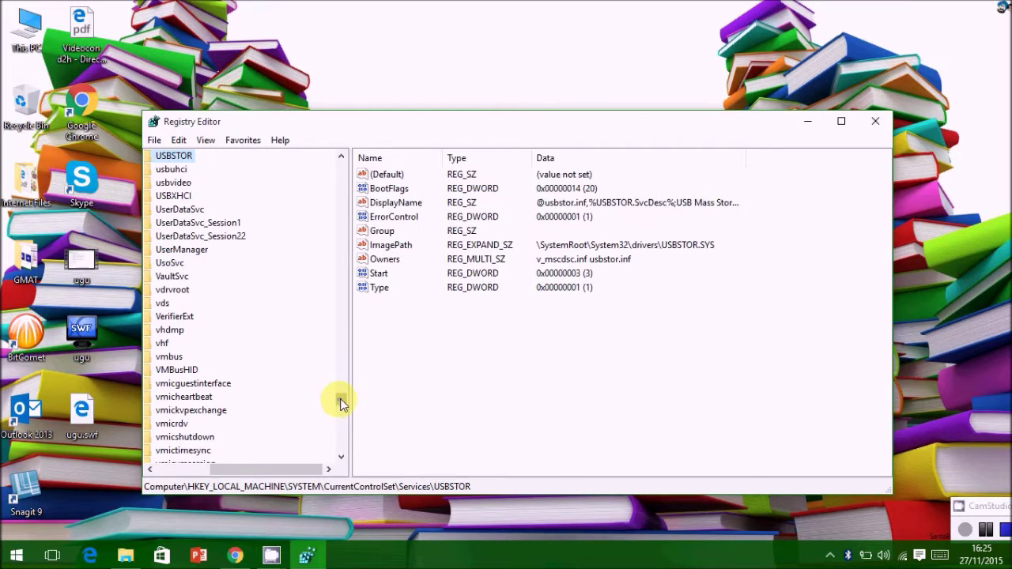
left_click_drag(341, 403, 327, 135)
left_click_drag(245, 469, 193, 469)
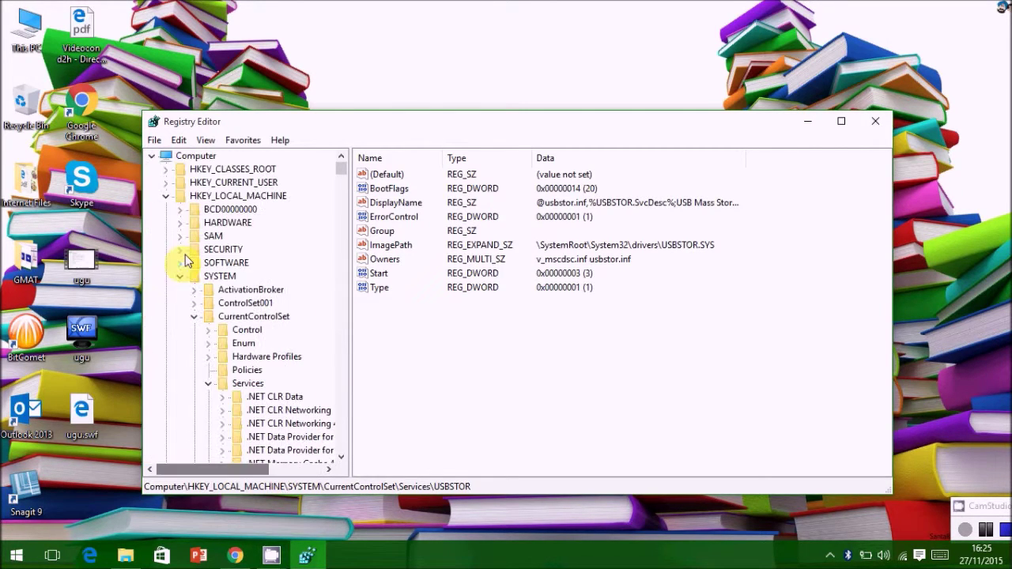
left_click(190, 158)
left_click(166, 195)
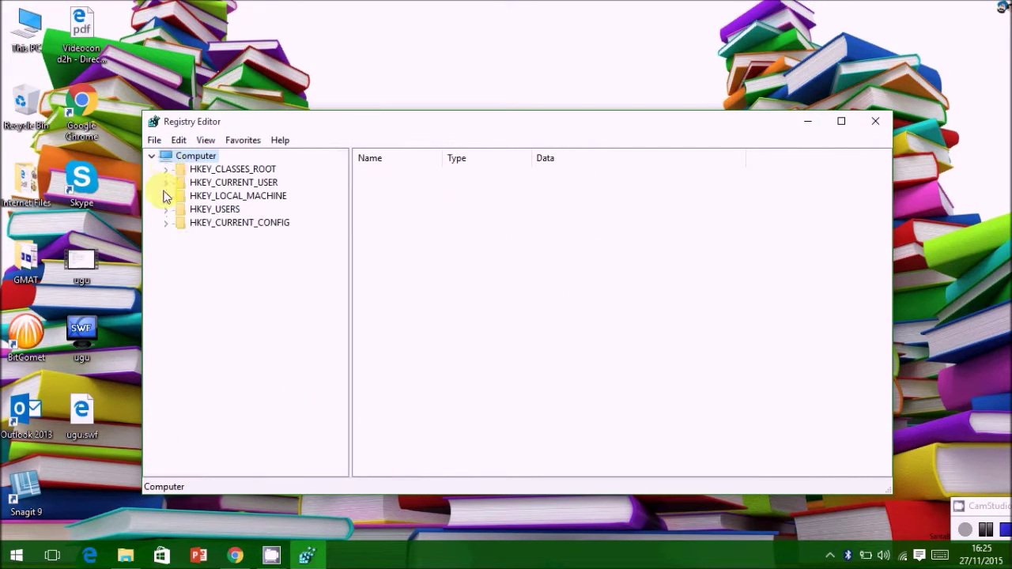
left_click(265, 195)
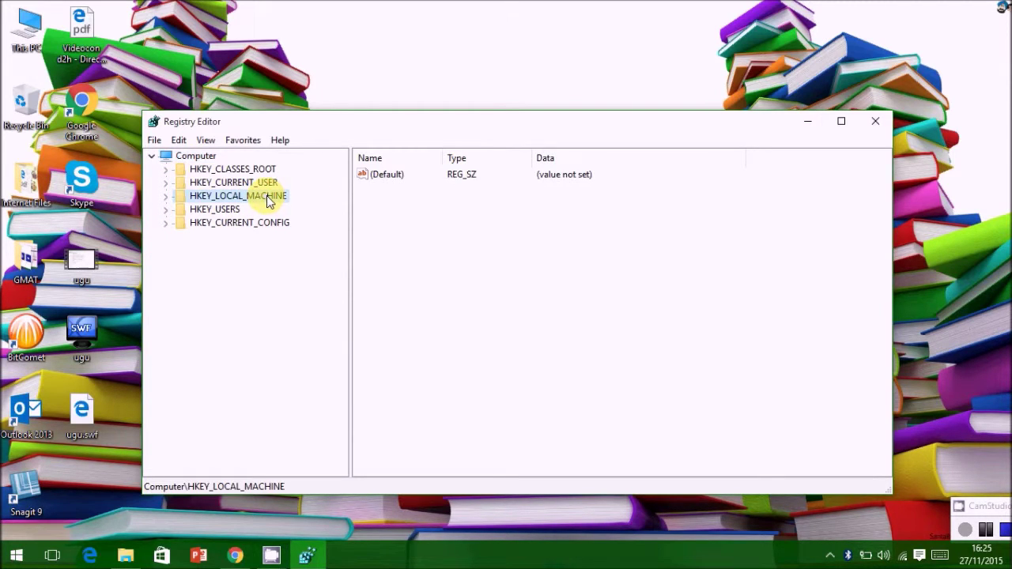
left_click(166, 197)
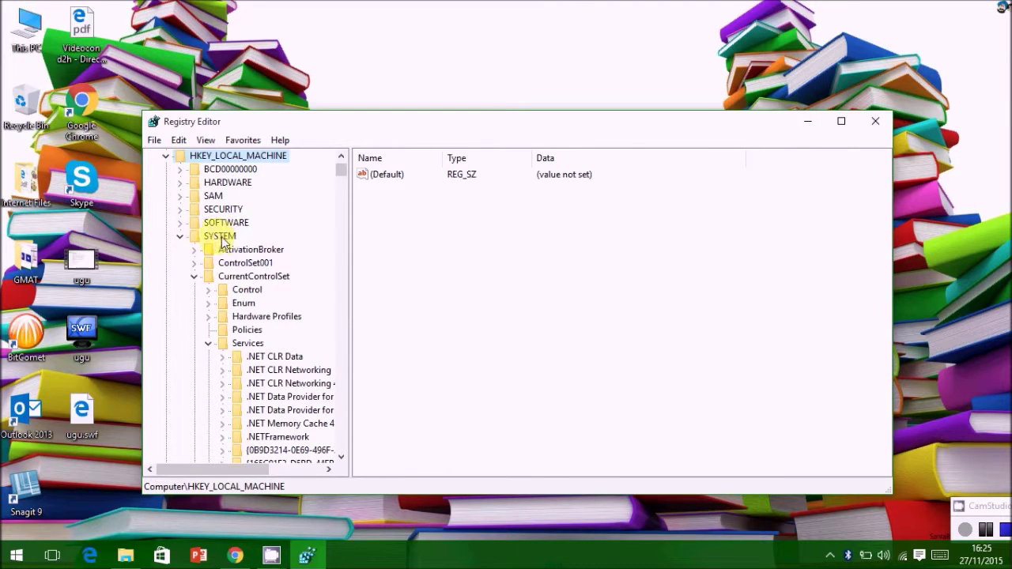
Step: Navigate SYSTEM > CurrentControlSet > Services and select the USBSTOR key
left_click(193, 276)
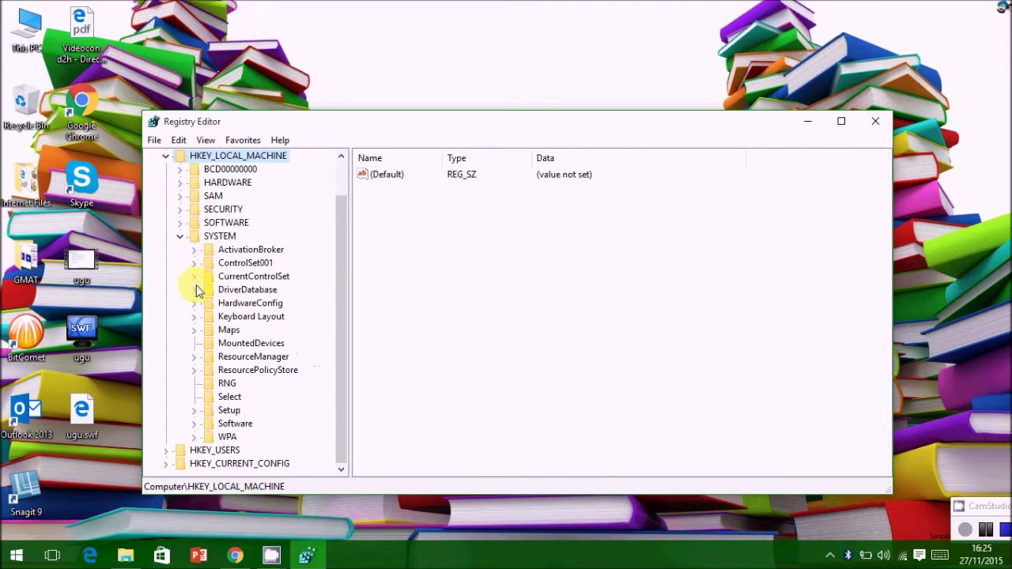
left_click(220, 236)
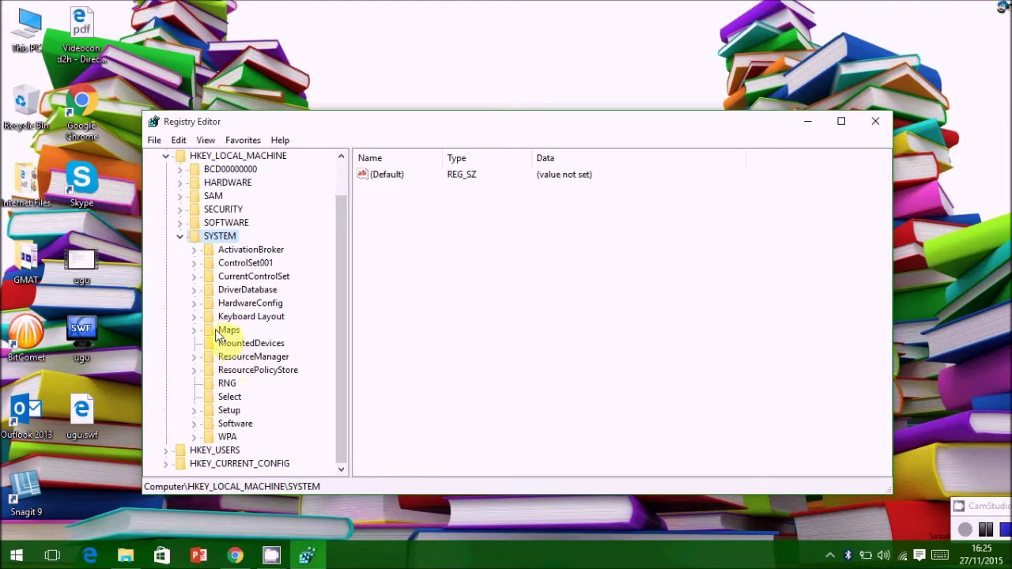
left_click(194, 276)
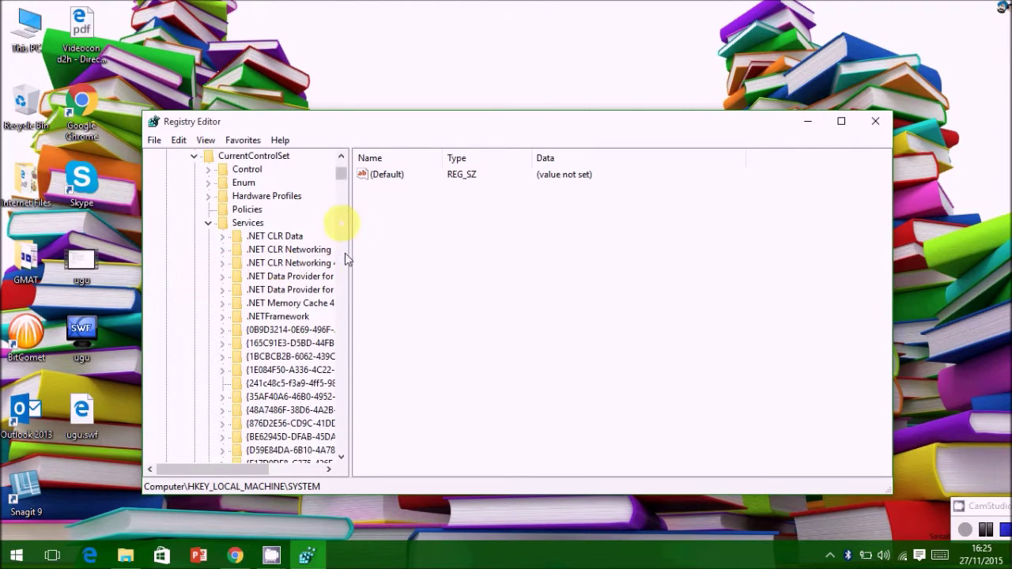
left_click(344, 330)
left_click_drag(344, 330, 324, 431)
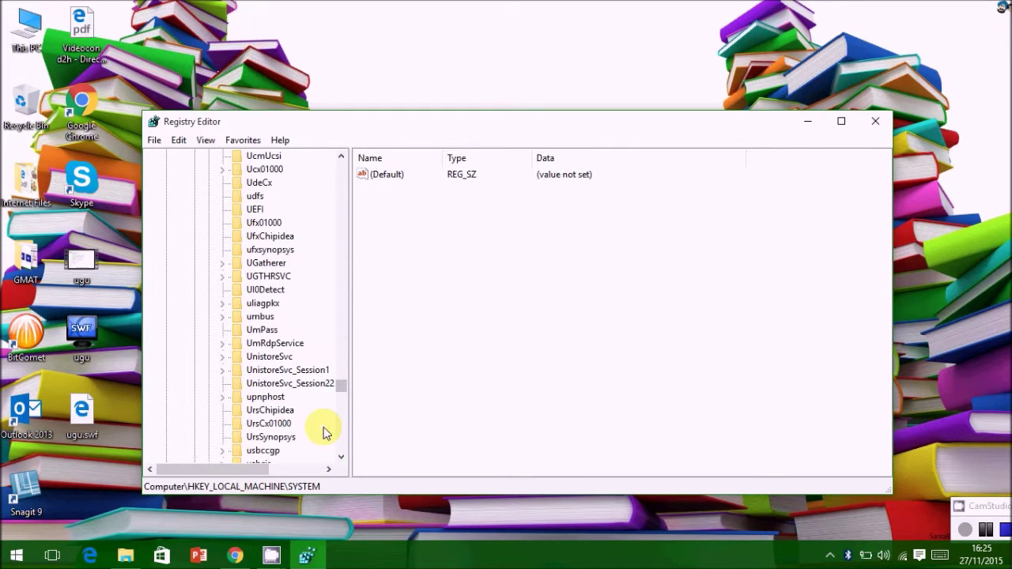
scroll(324, 431, "down", 3)
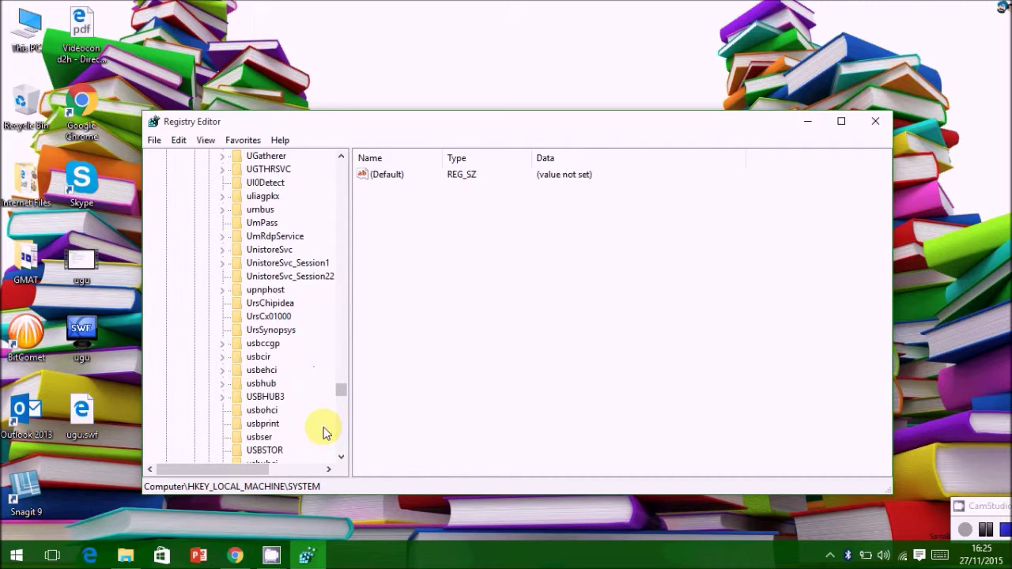
left_click(266, 449)
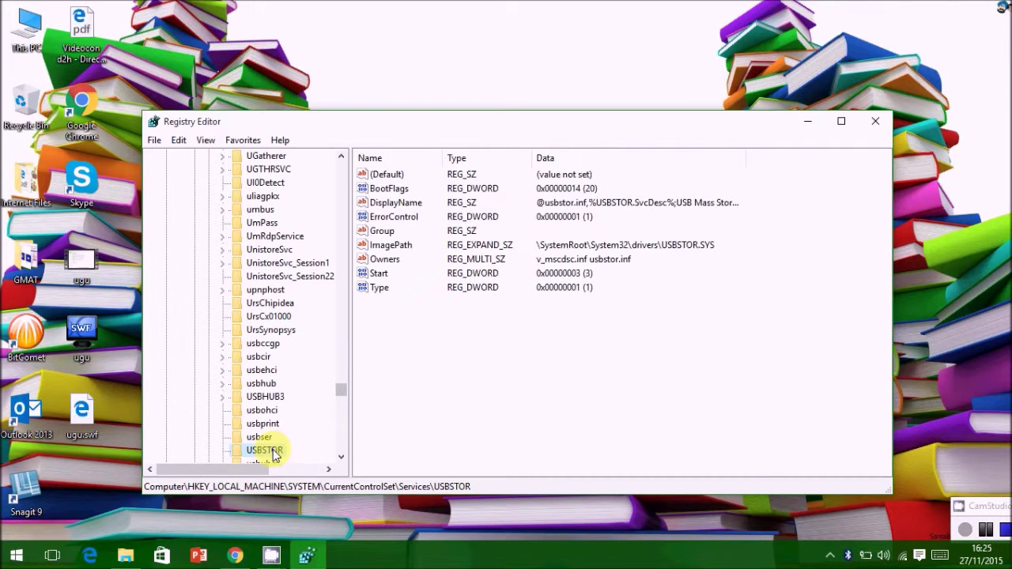
Step: Change the USBSTOR Start value data to 4
left_click(377, 275)
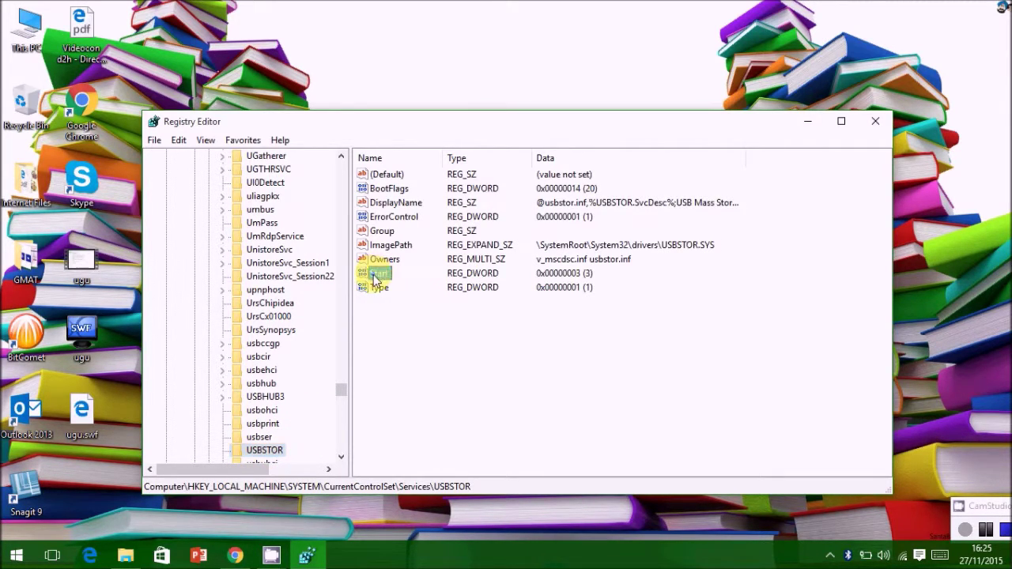
double_click(376, 277)
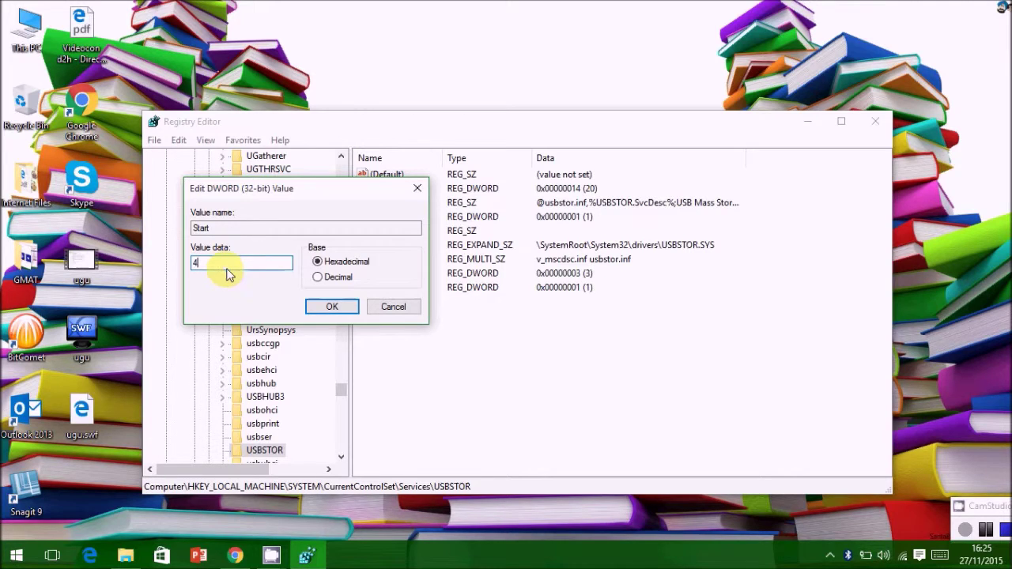
left_click(331, 308)
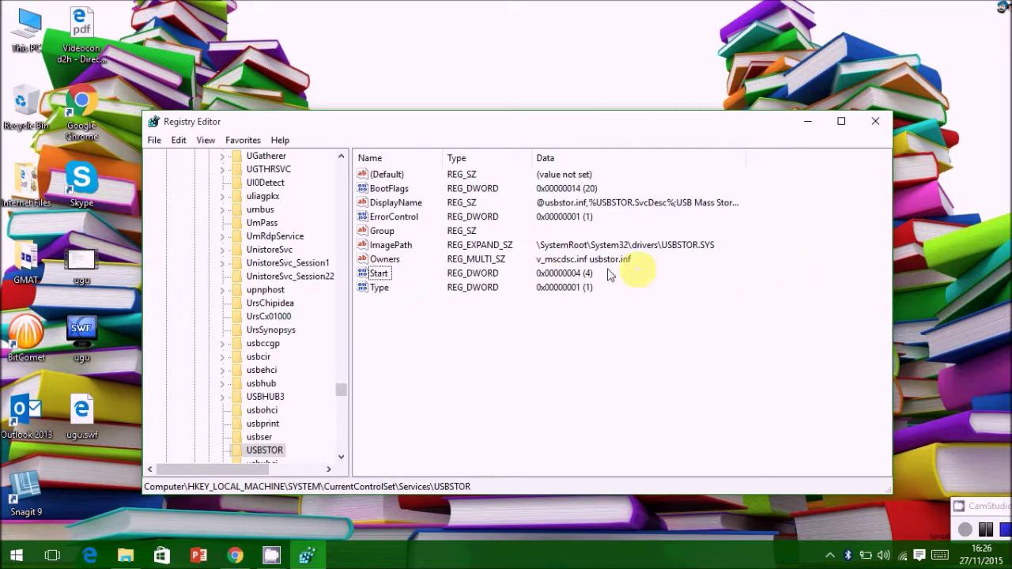
Step: Set the USBSTOR Start value data back to 3
double_click(385, 275)
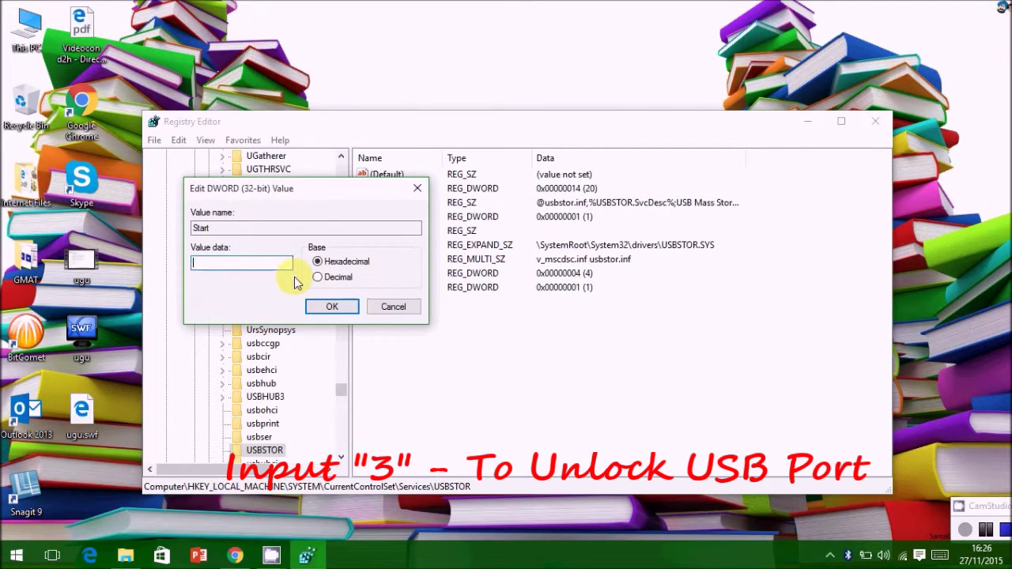
type("3")
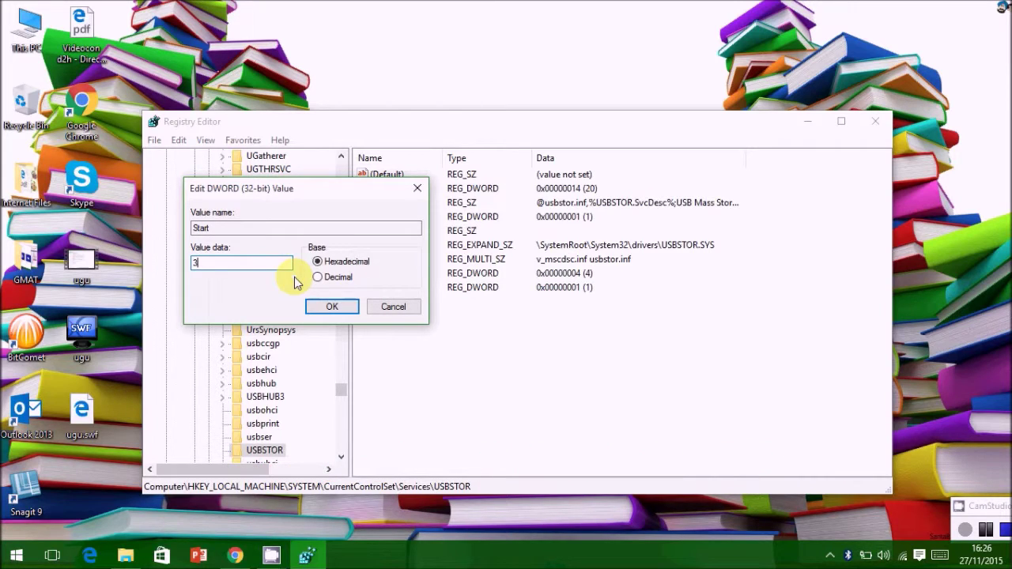
left_click(330, 307)
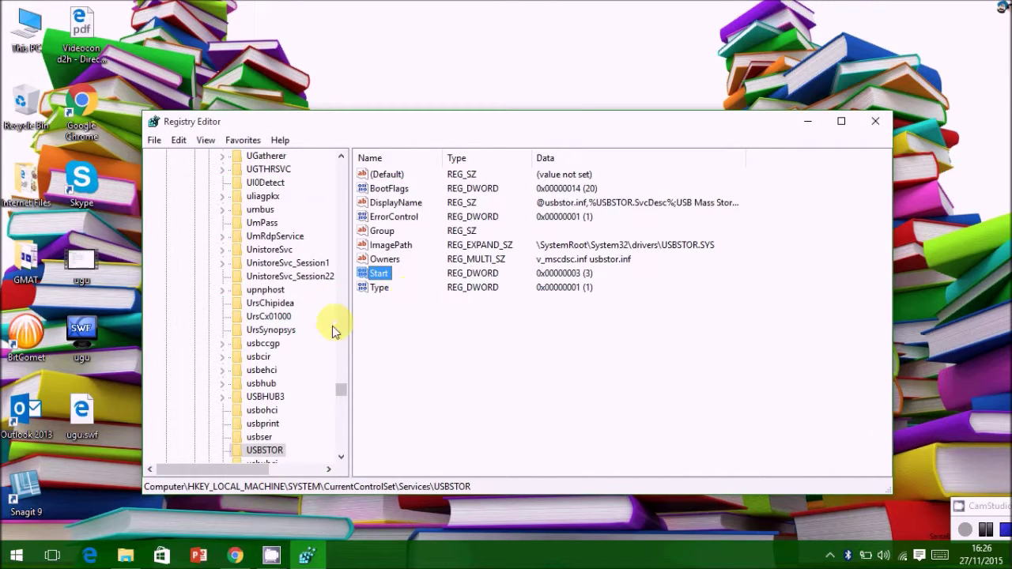
left_click_drag(340, 396, 337, 158)
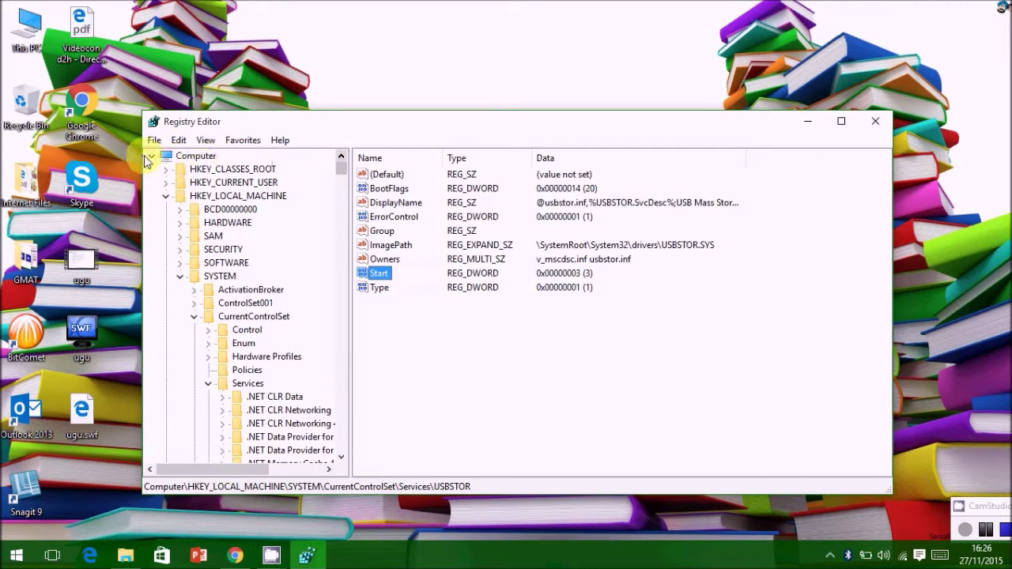
Step: Collapse the tree, exit Registry Editor, and open New Text Document in Notepad
left_click(165, 196)
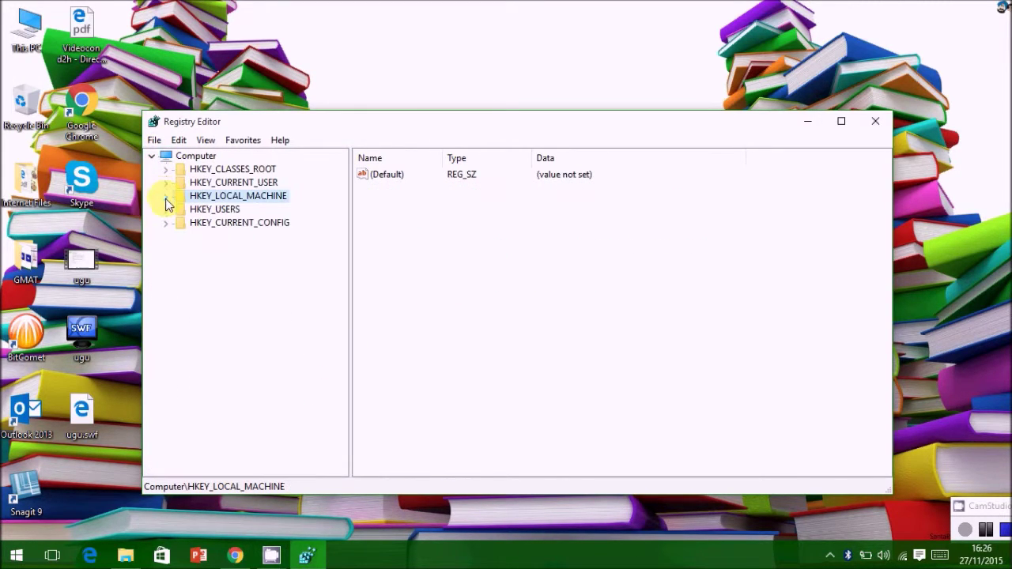
left_click(154, 140)
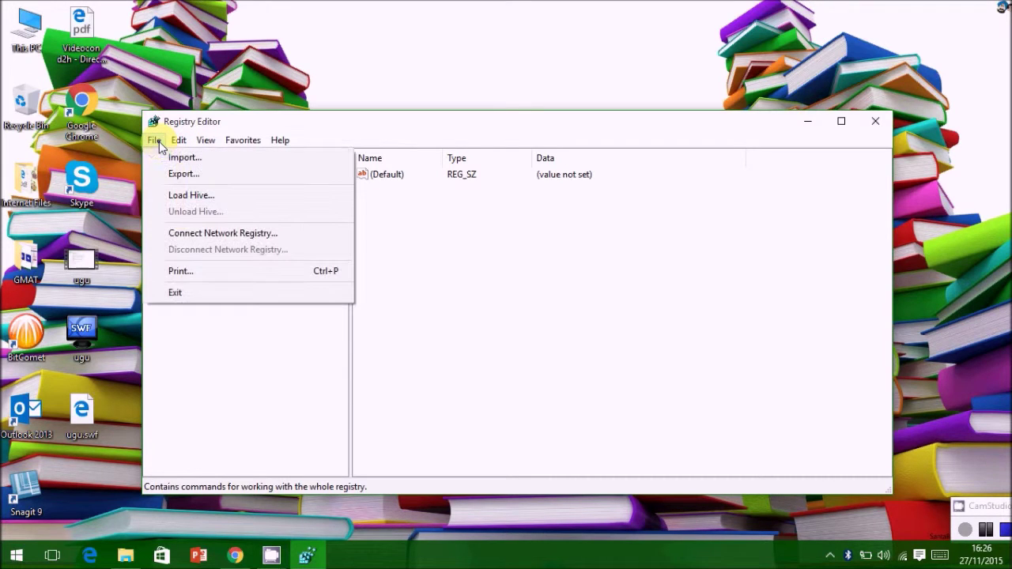
left_click(189, 293)
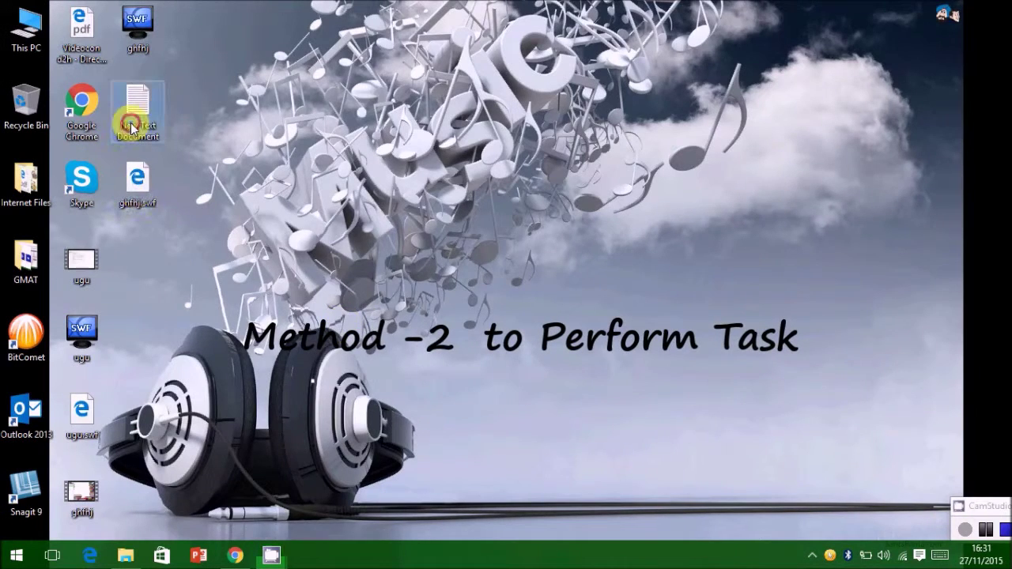
double_click(132, 127)
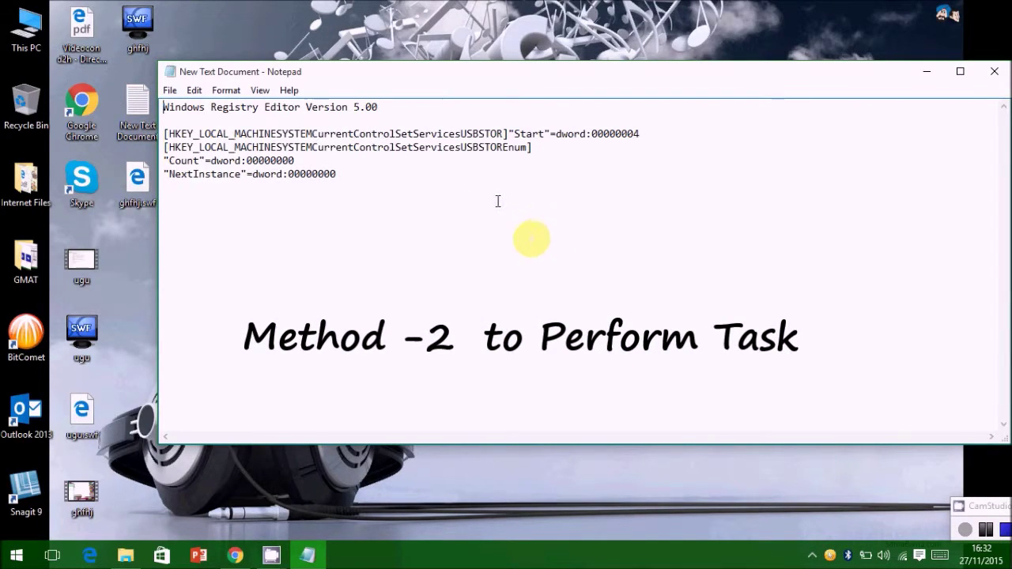
Step: Review the registry script text and choose Save As from the File menu
left_click_drag(166, 107, 391, 165)
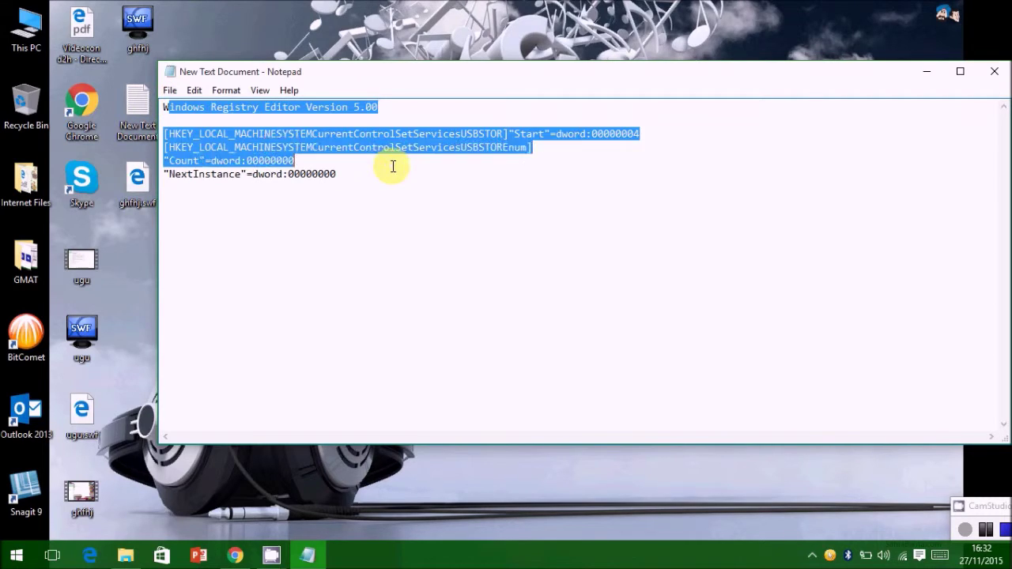
left_click(390, 165)
left_click(170, 90)
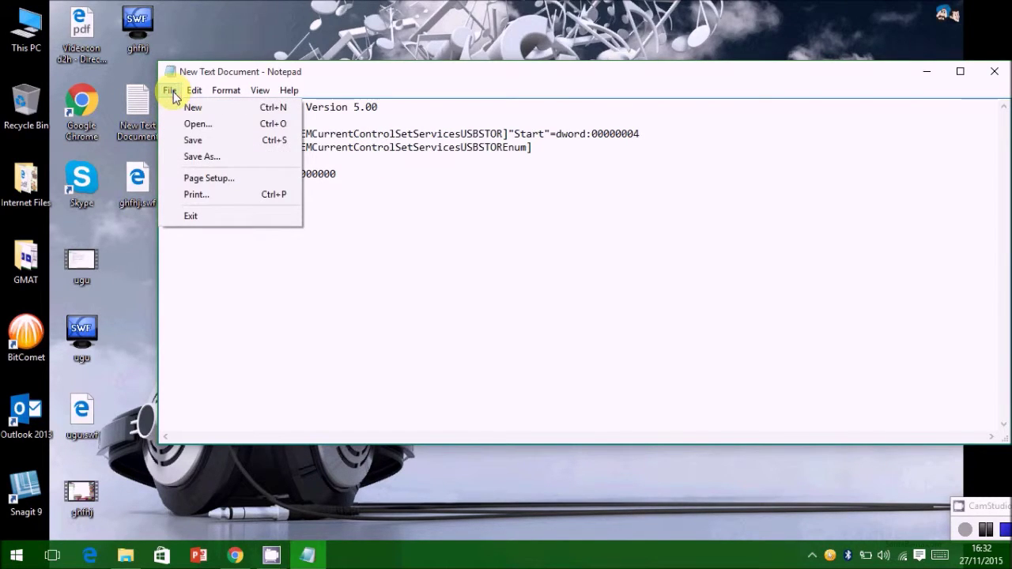
left_click(202, 156)
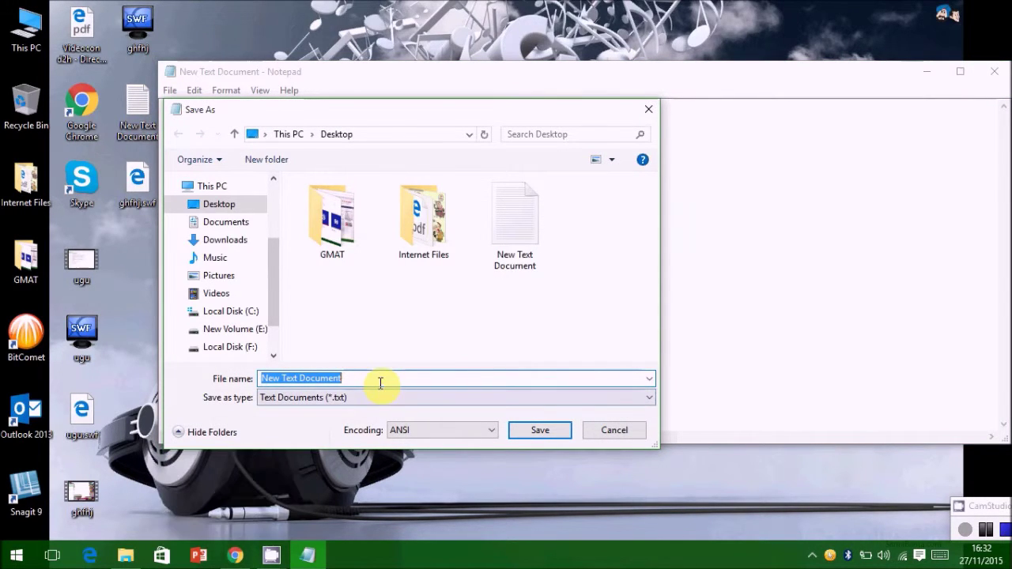
Step: Save the script as disableusb.reg on the Desktop, close Notepad, and select its icon
key("BackSpace")
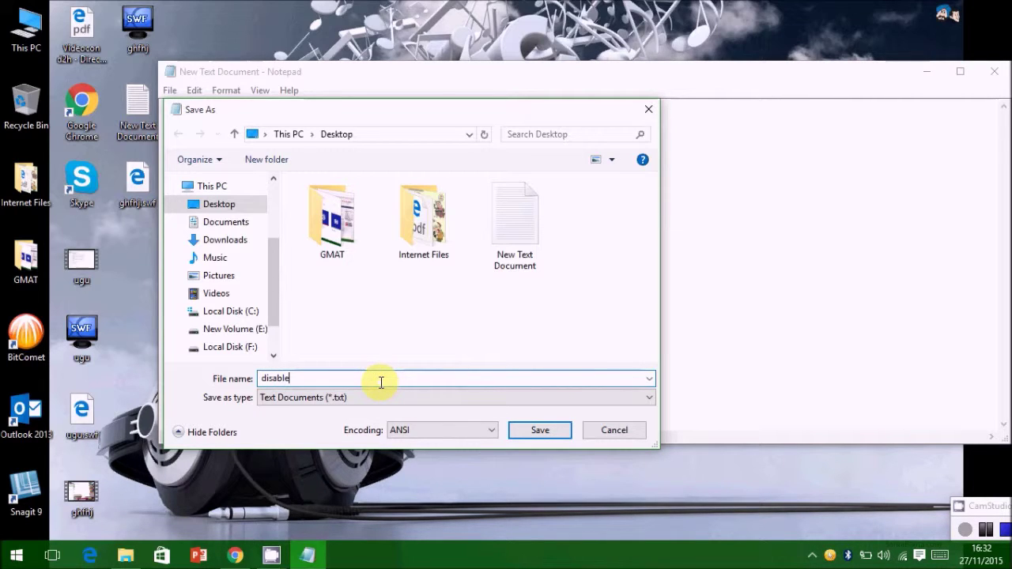
type("disableusb.reg")
left_click(533, 435)
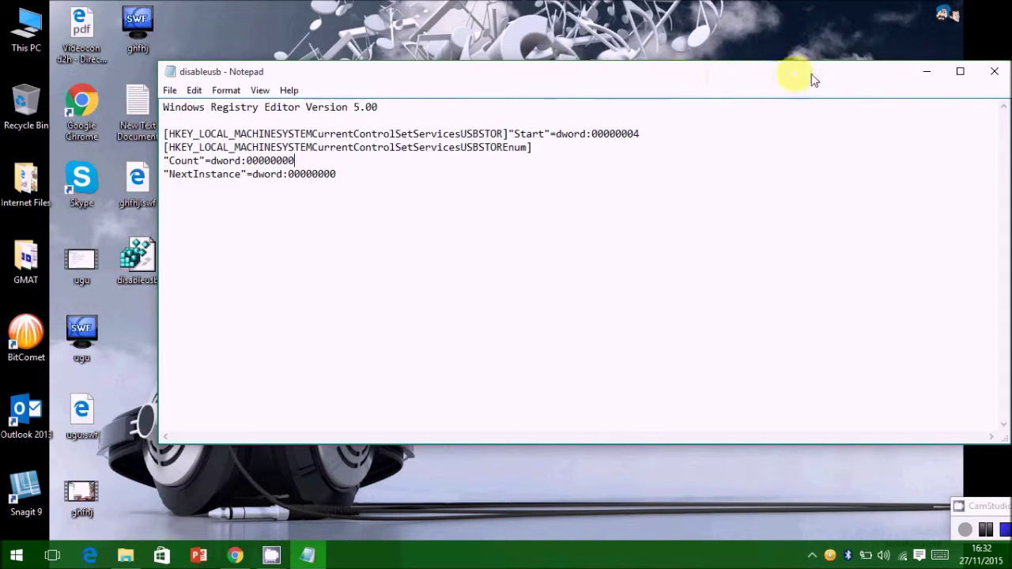
left_click(993, 72)
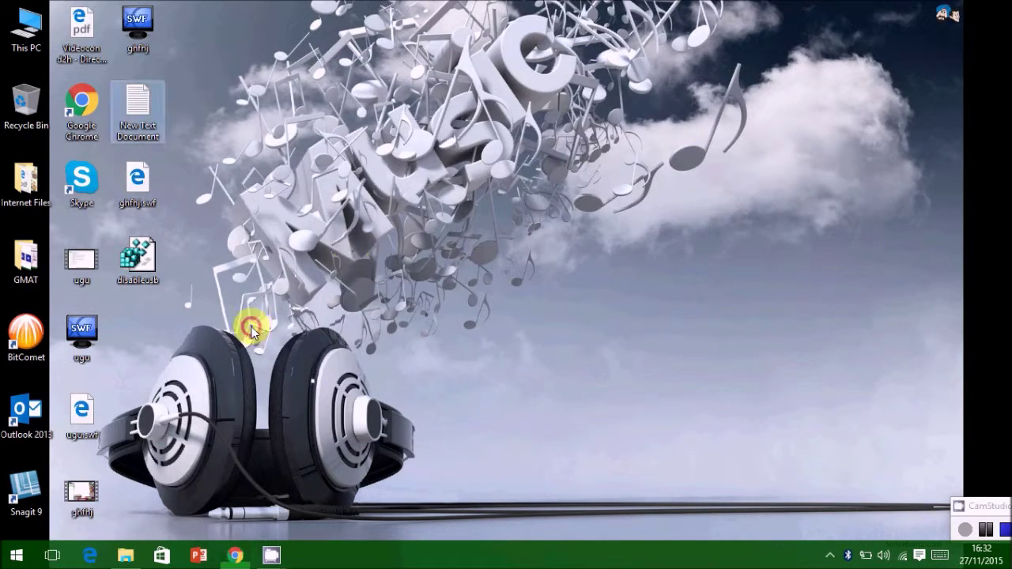
left_click(140, 269)
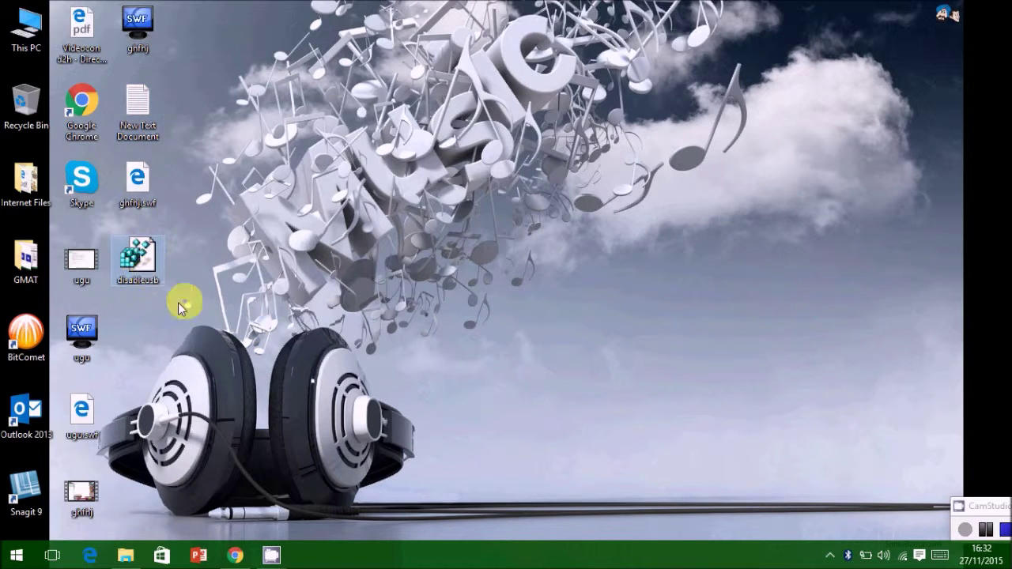
Step: Merge disableusb.reg into the registry, accepting the warning and the success message
right_click(147, 266)
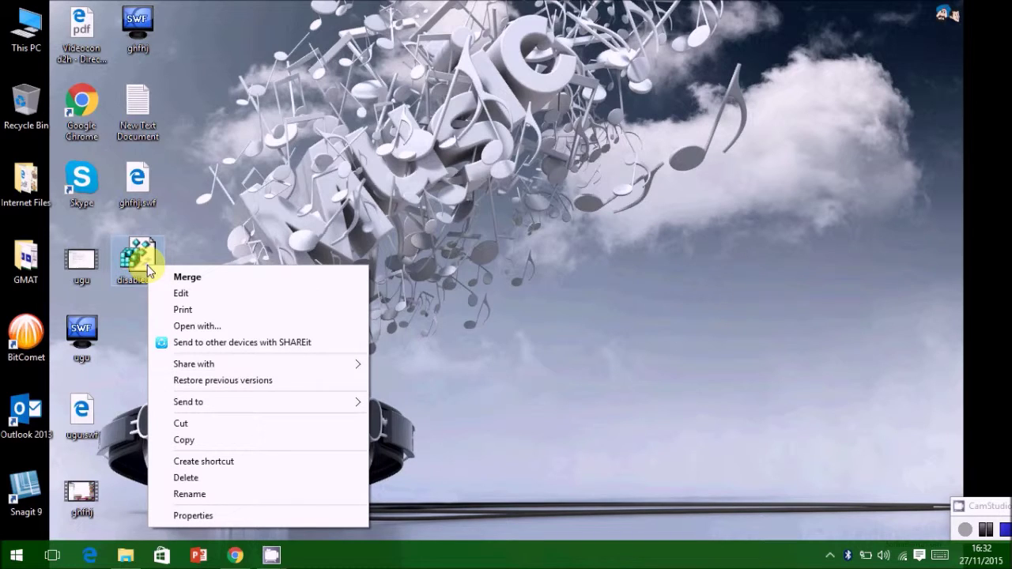
left_click(204, 284)
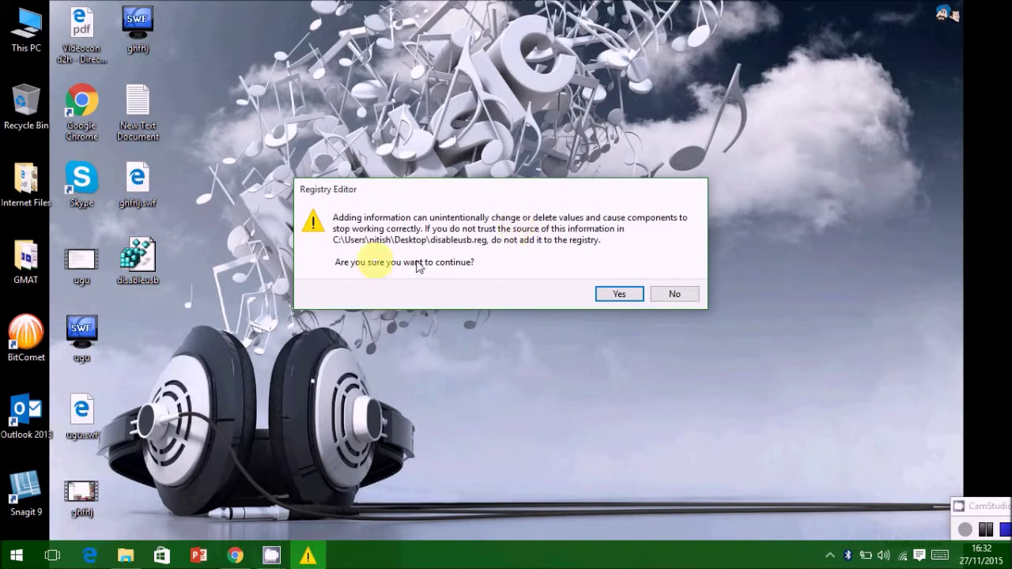
left_click(607, 293)
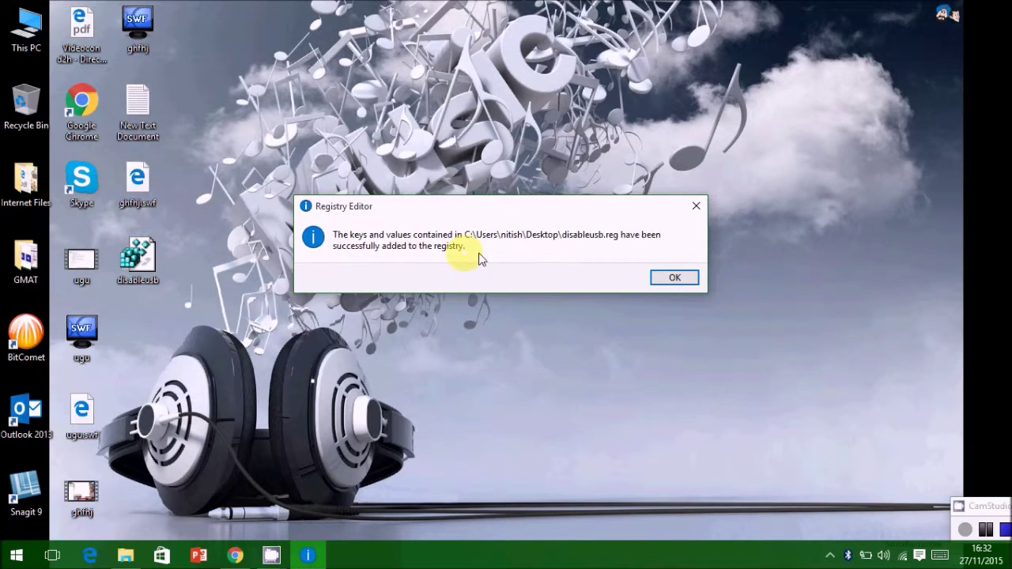
left_click(675, 278)
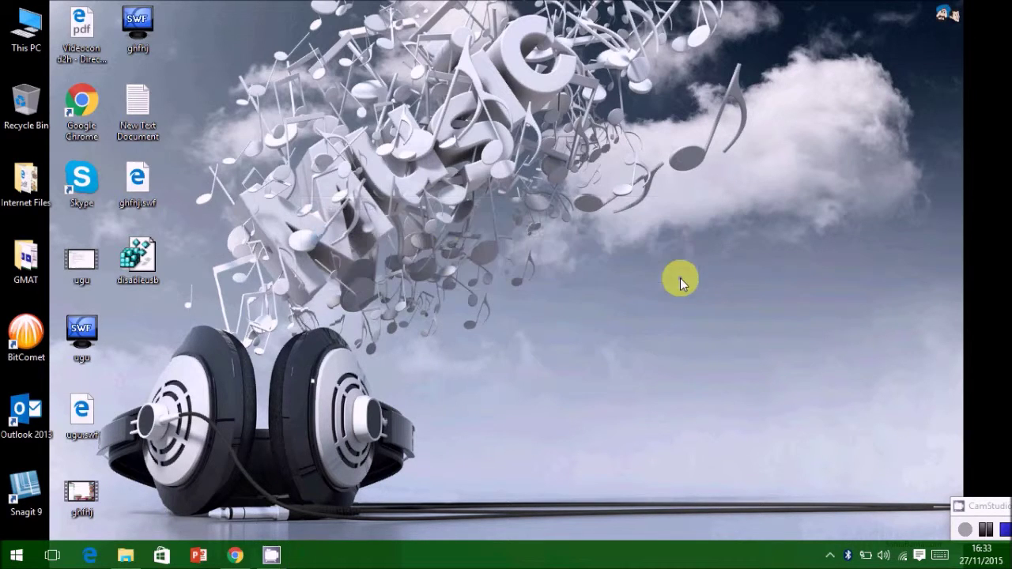
left_click(147, 119)
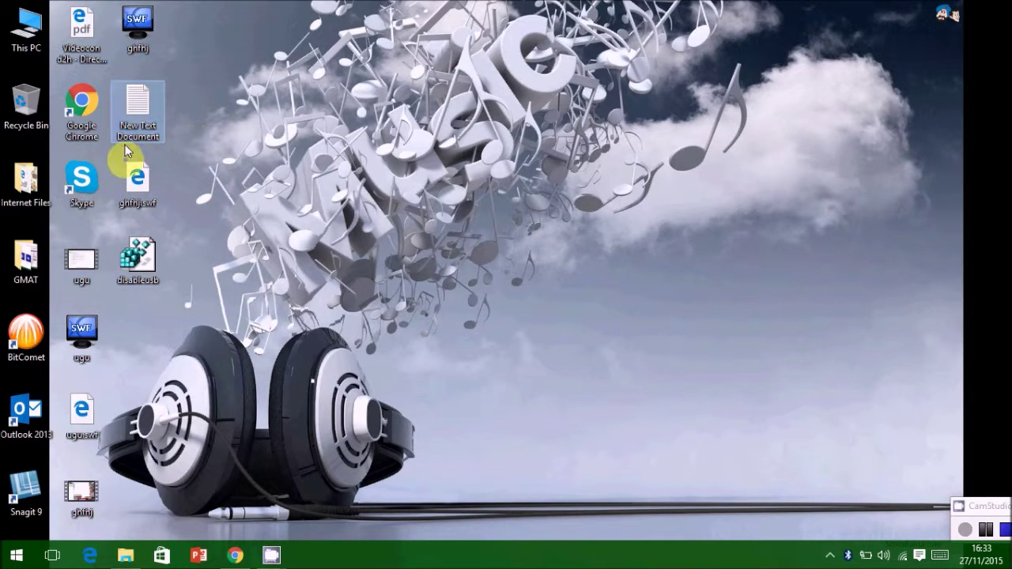
Step: Open New Text Document, change the Start value to dword:00000003, and choose Save As
left_click(154, 115)
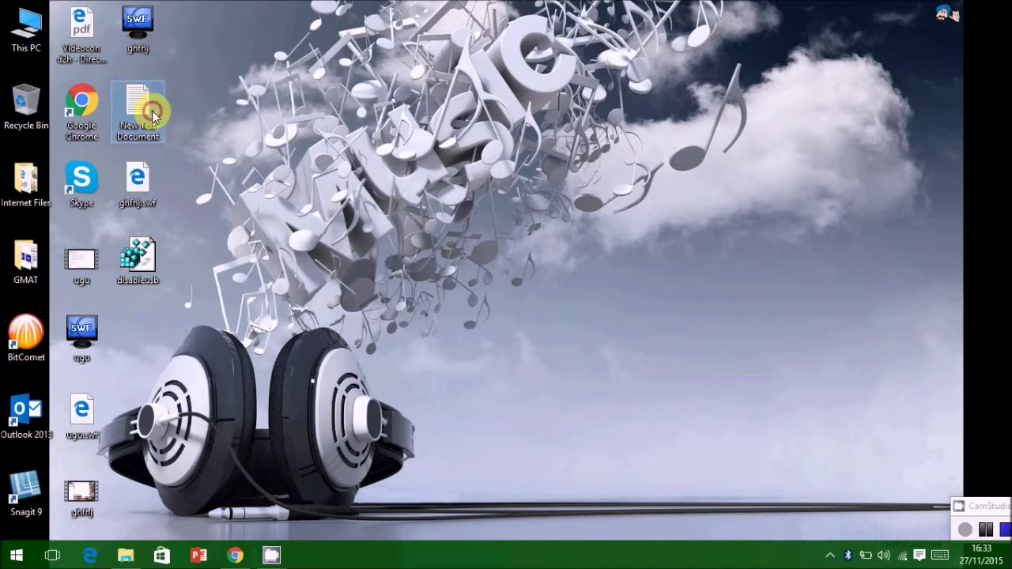
double_click(153, 115)
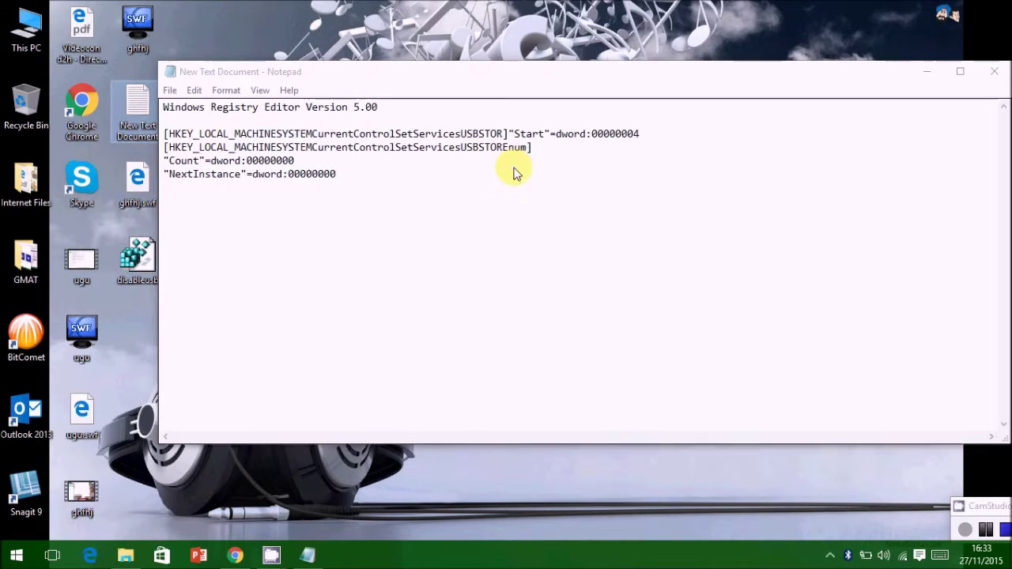
left_click(660, 132)
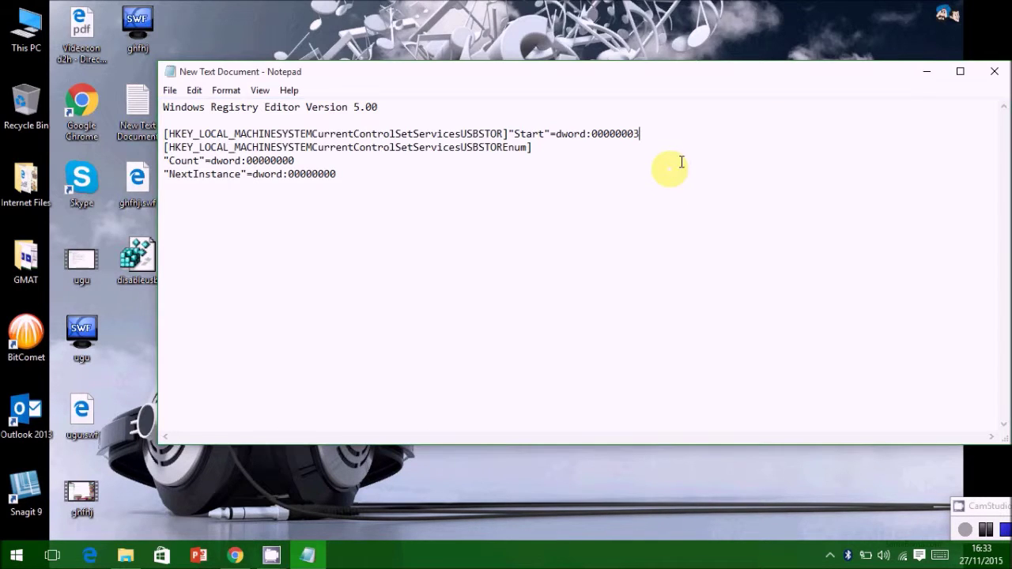
left_click(170, 91)
left_click(204, 157)
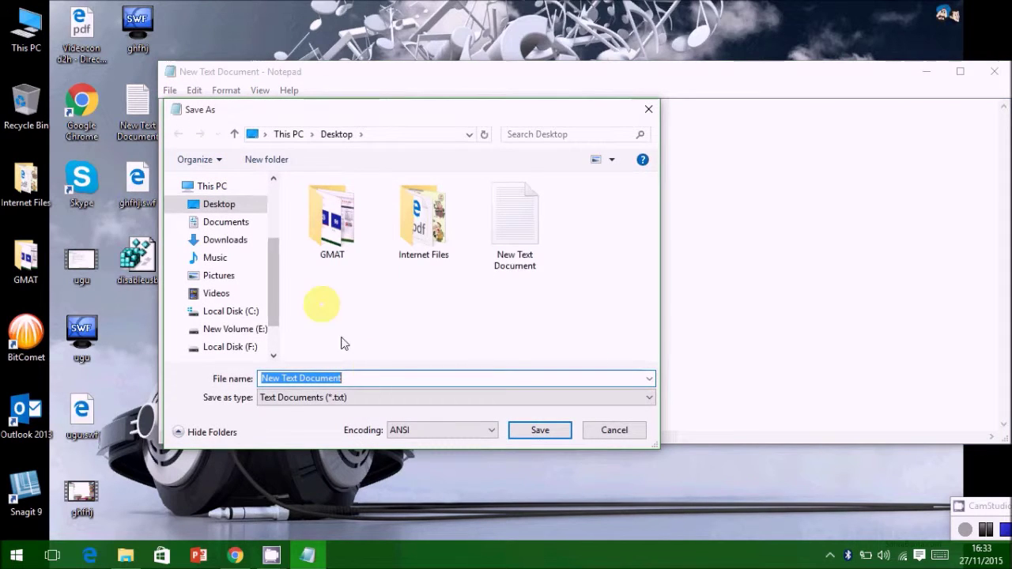
Step: Save the edited script as enableusb.reg and close Notepad
key("BackSpace")
type("enableusb.reg")
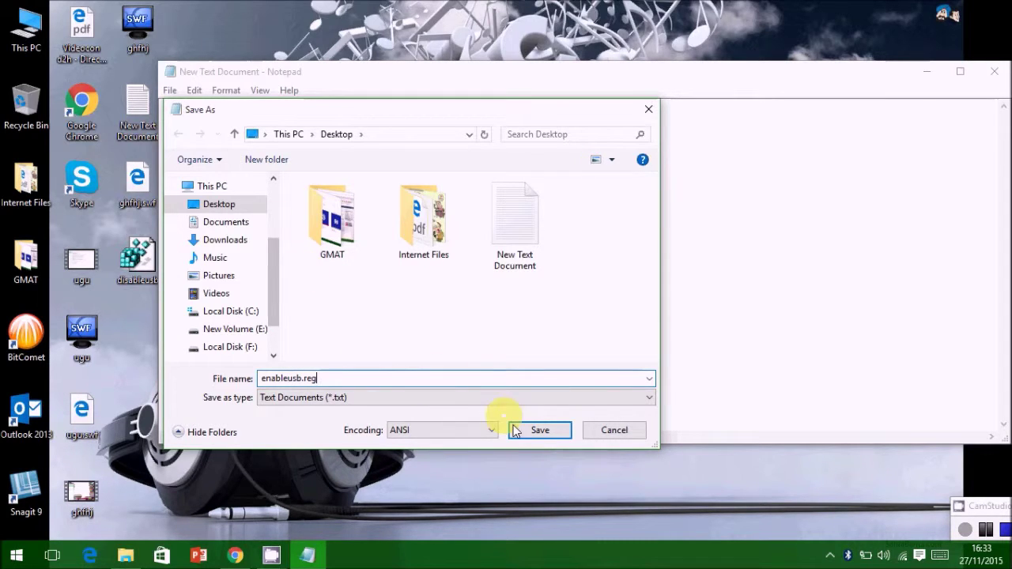
left_click(538, 430)
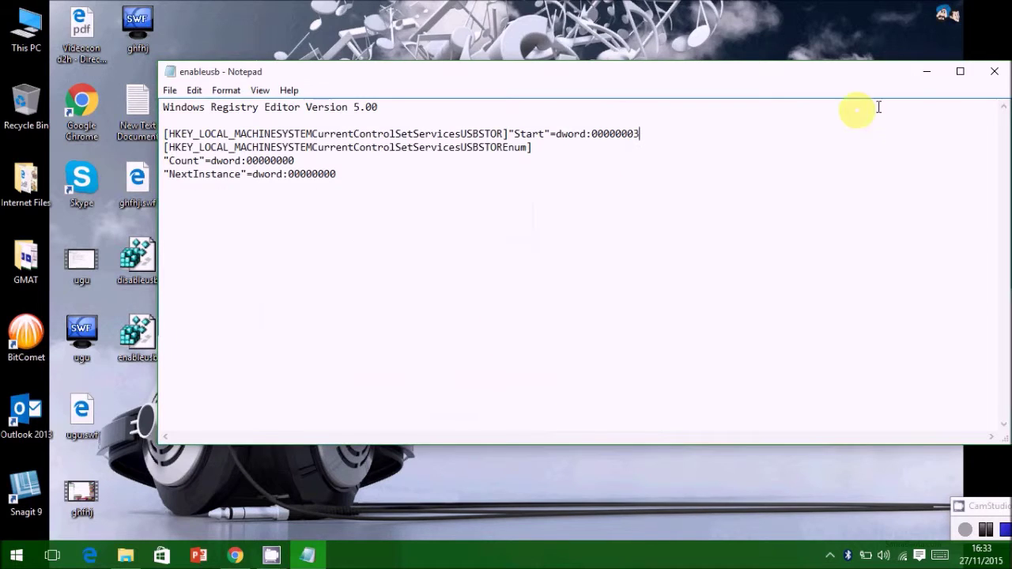
left_click(994, 73)
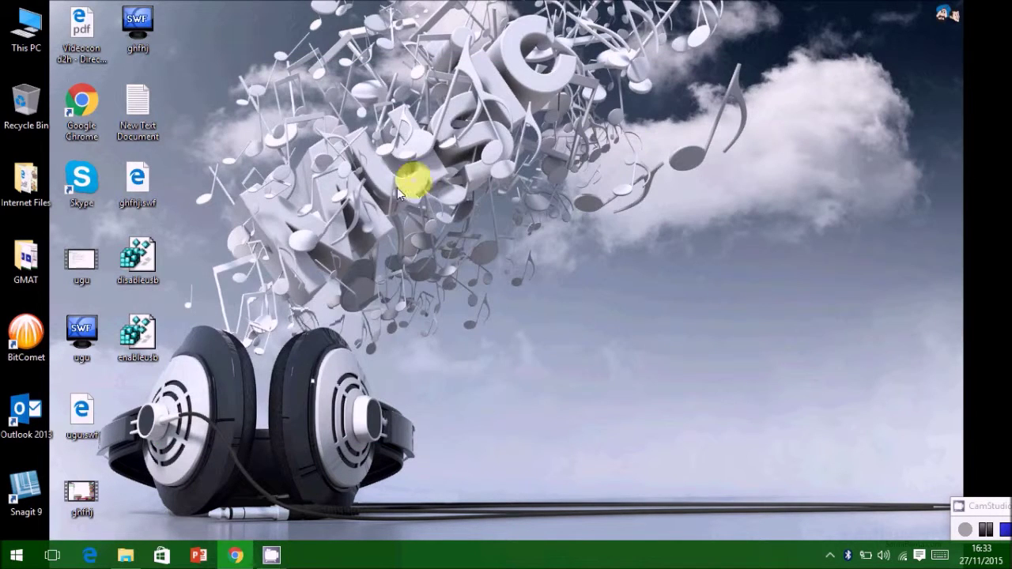
Step: Merge enableusb.reg into the registry, confirming the warning and the success message
right_click(137, 357)
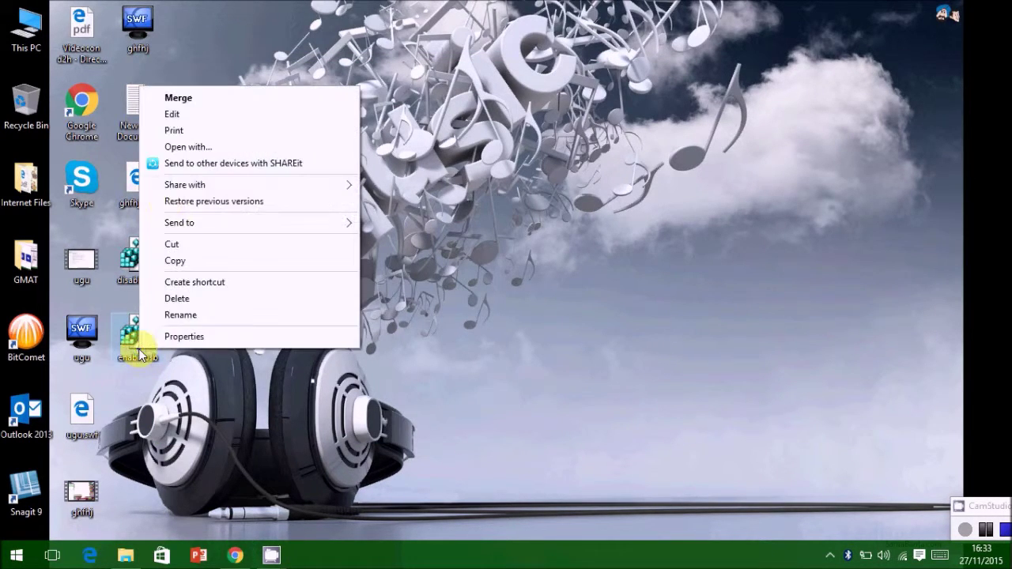
left_click(221, 101)
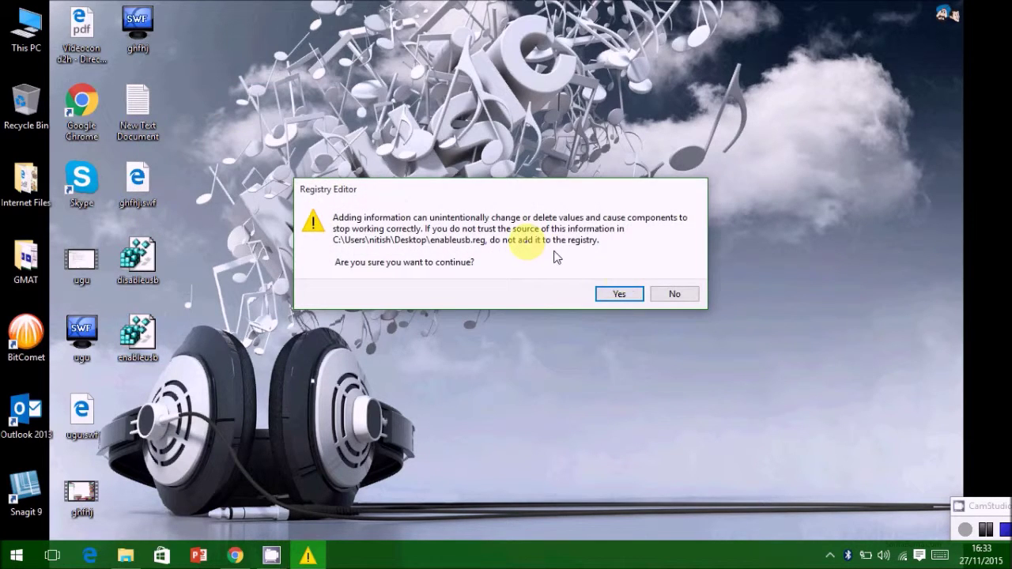
left_click(624, 290)
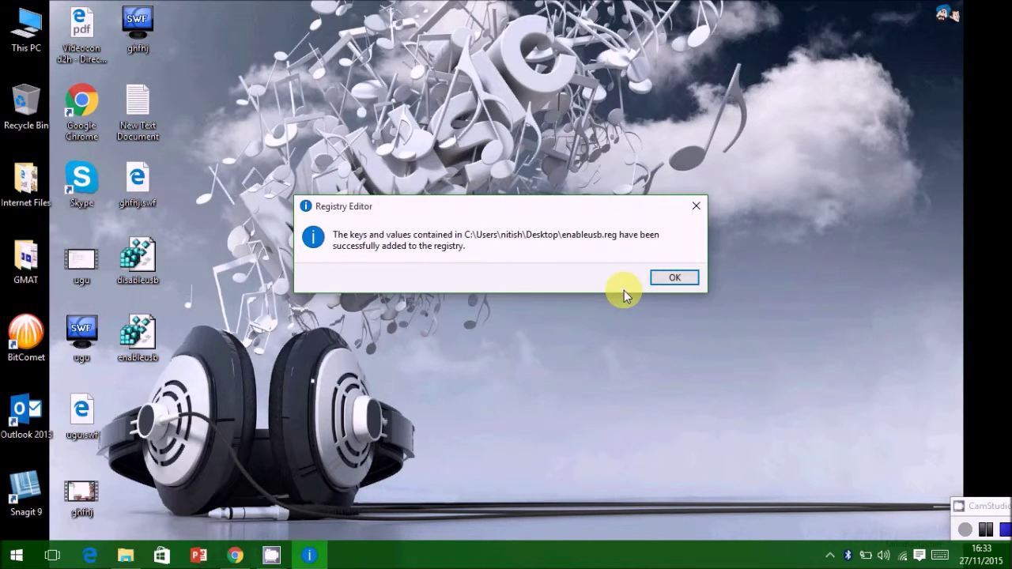
left_click(672, 278)
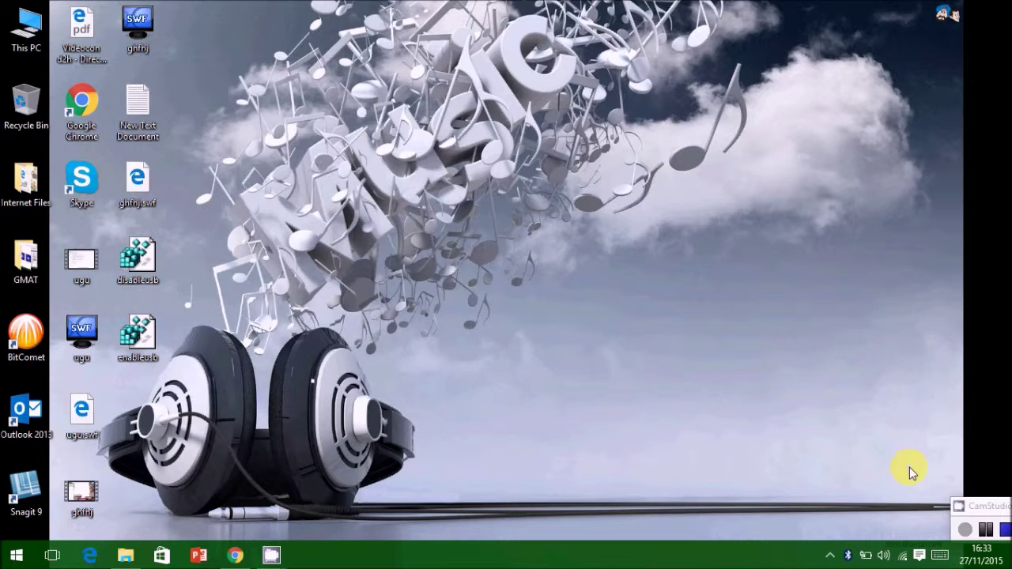
Step: Launch regedit from the Run dialog found via Start search
left_click(16, 555)
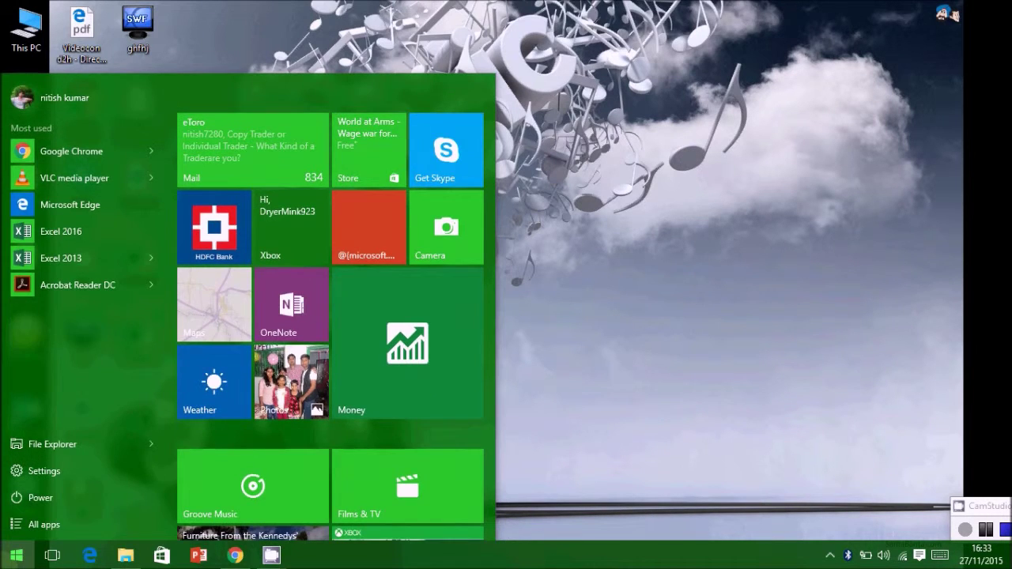
type("run")
key("Return")
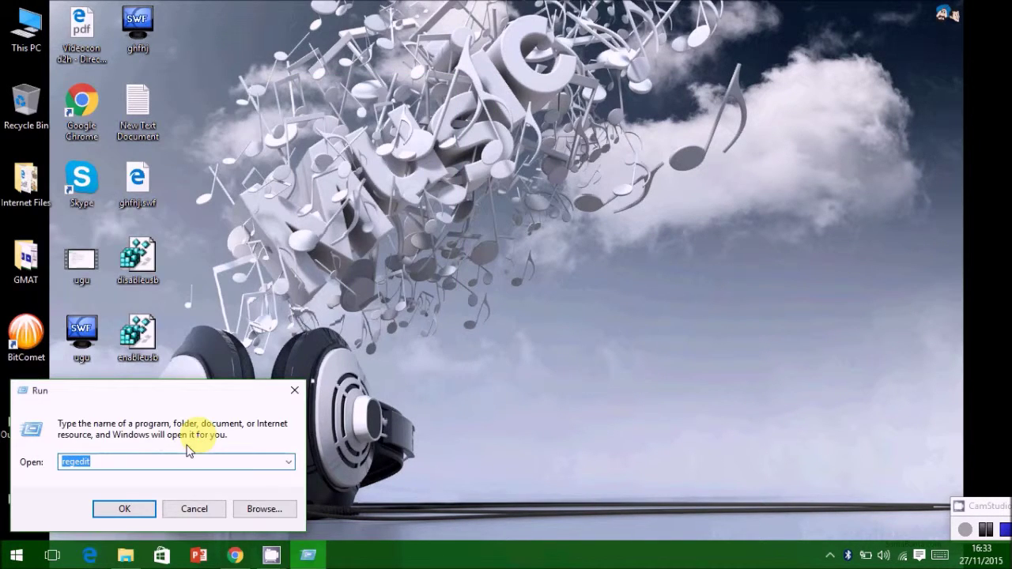
left_click(124, 508)
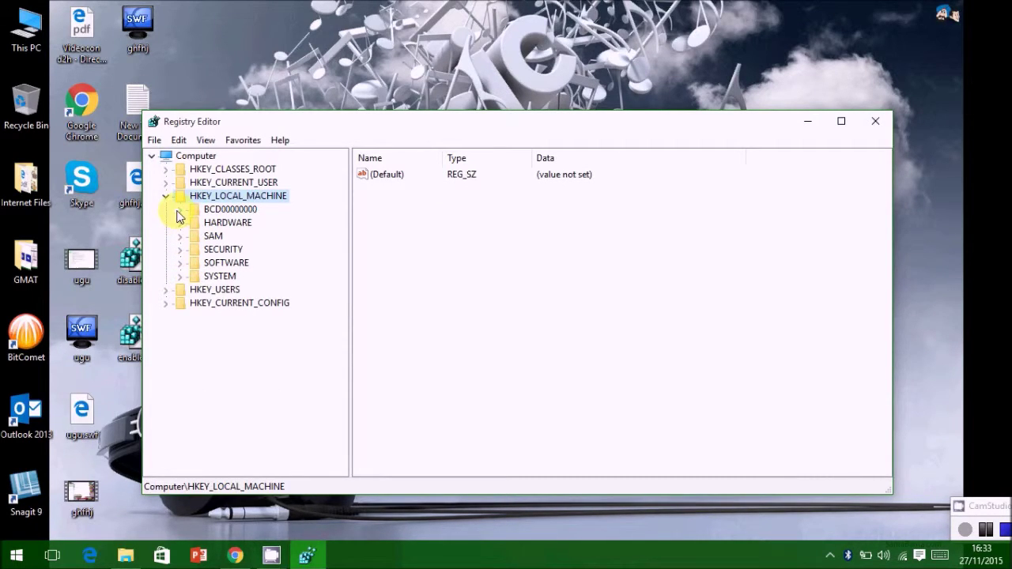
Step: Expand HKEY_LOCAL_MACHINE\SYSTEM\CurrentControlSet\Services in the key tree
left_click(183, 277)
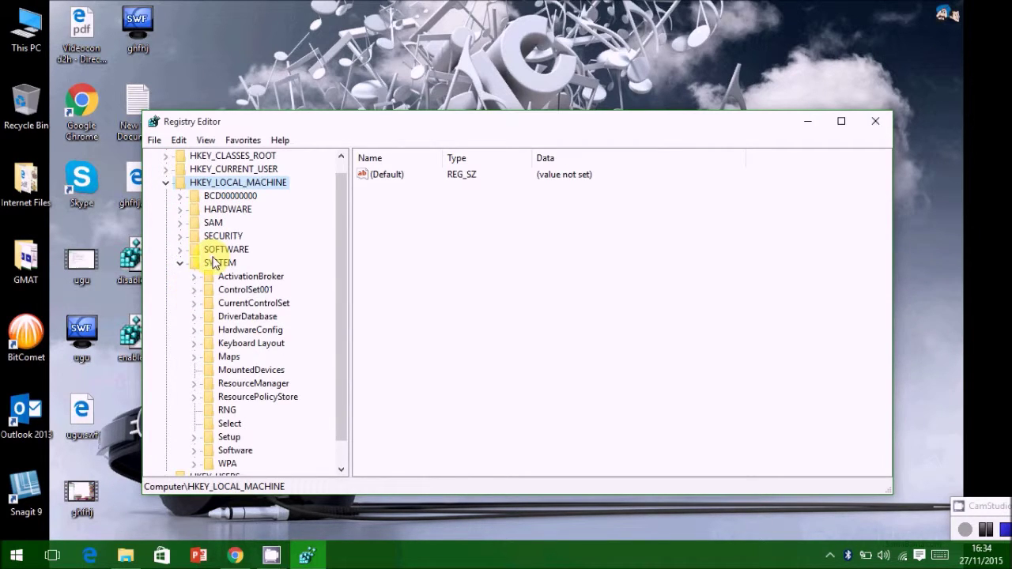
left_click_drag(339, 347, 337, 375)
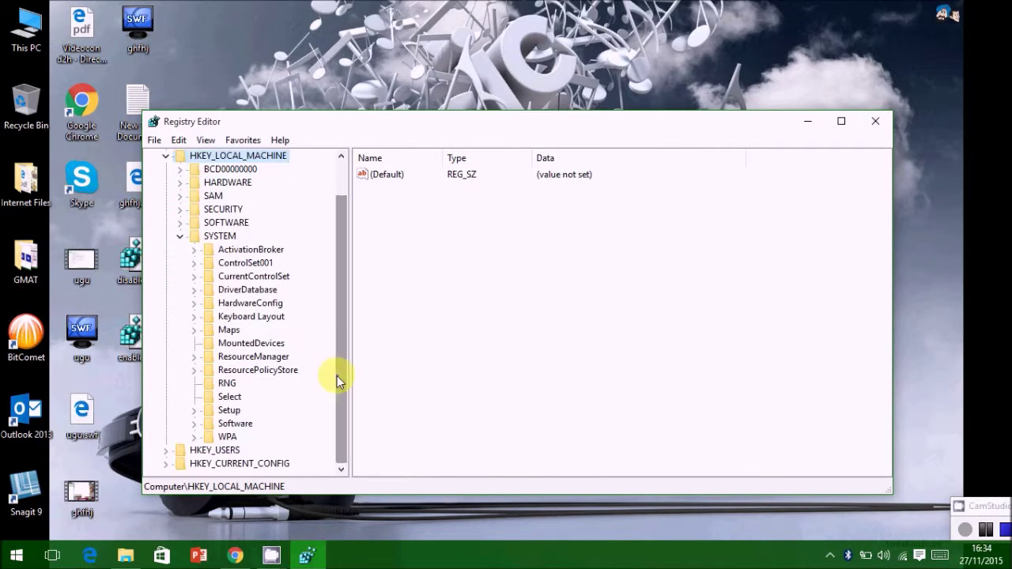
left_click(194, 277)
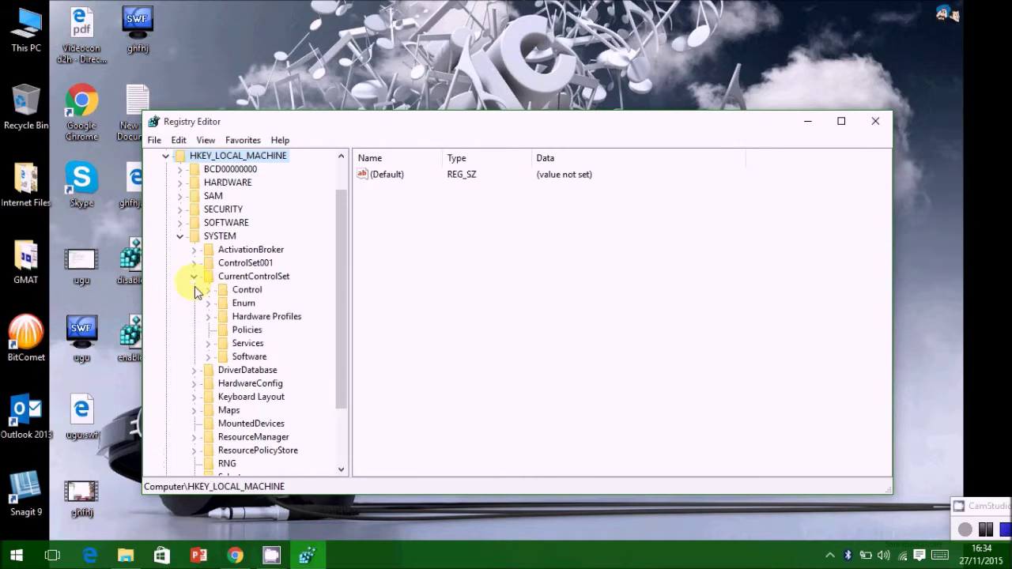
left_click(208, 343)
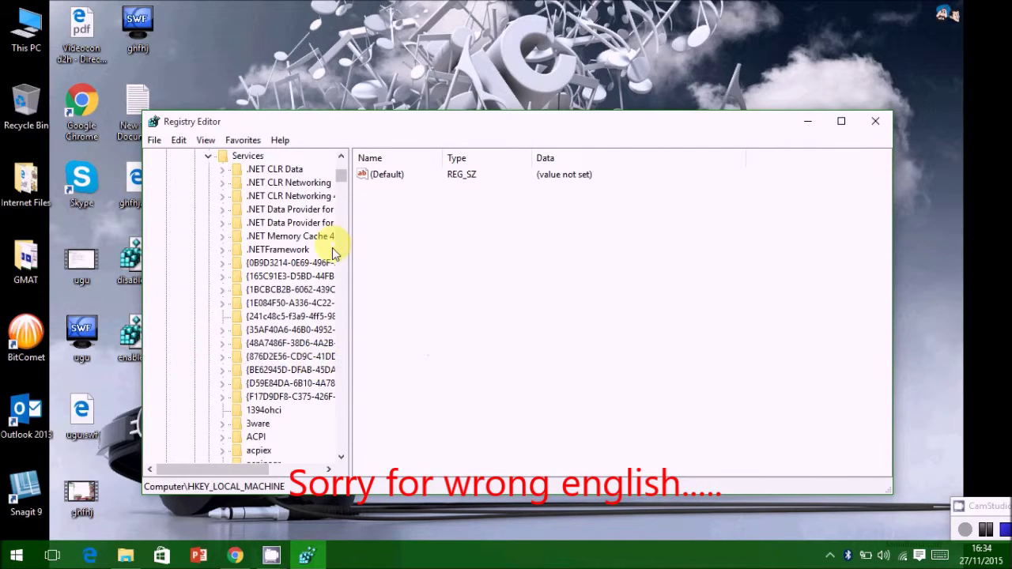
Step: Select the USBSTOR key and check that its Start value reads 3
scroll(338, 276, "down", 12)
scroll(340, 293, "down", 20)
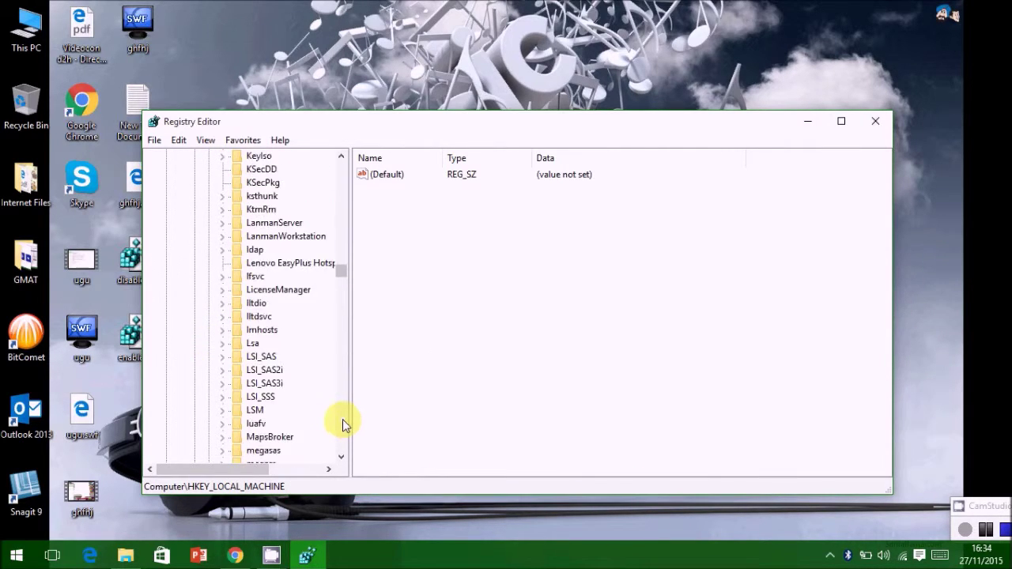
scroll(342, 419, "down", 20)
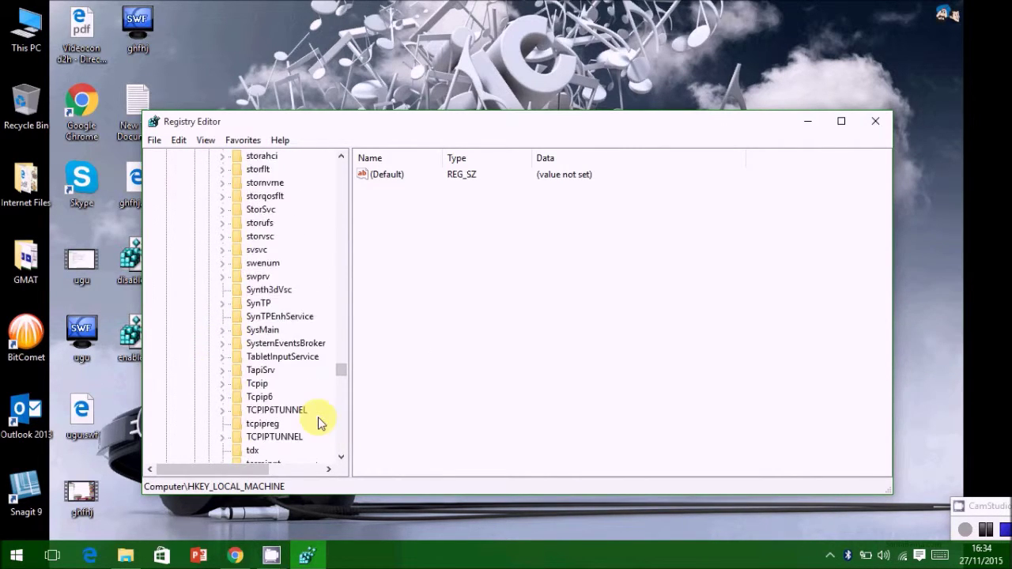
scroll(320, 423, "down", 10)
scroll(316, 423, "down", 3)
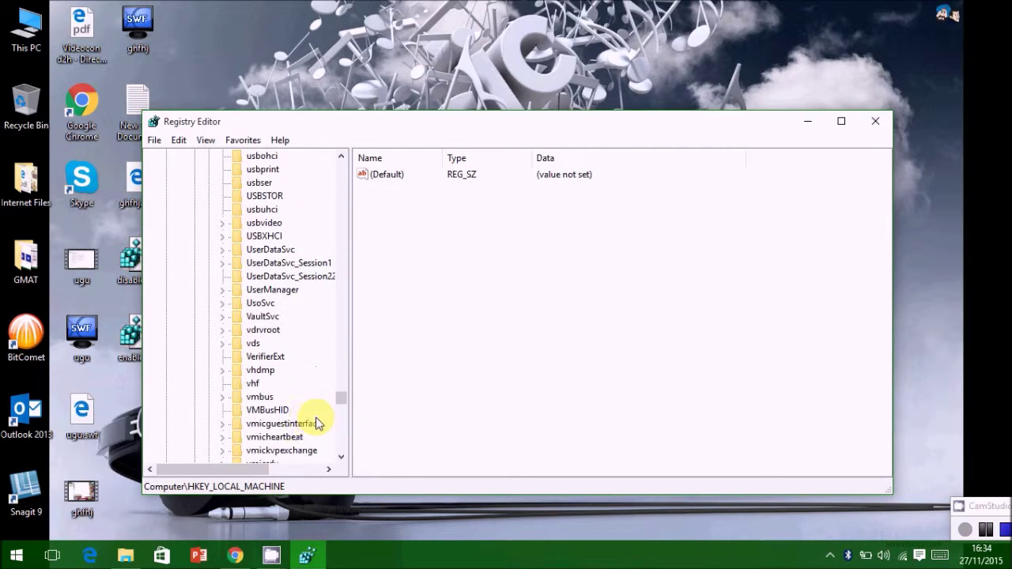
left_click(265, 195)
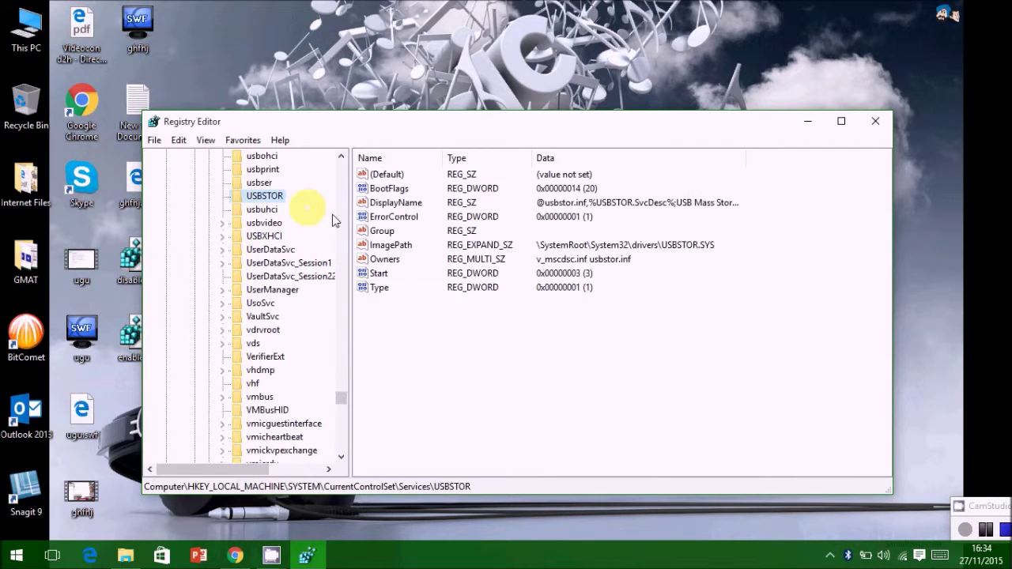
left_click(557, 278)
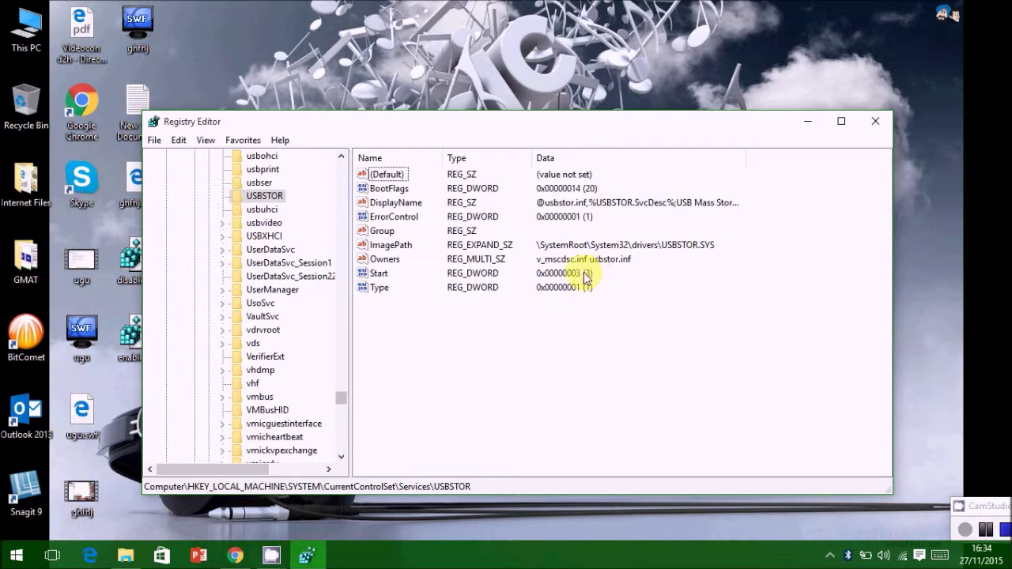